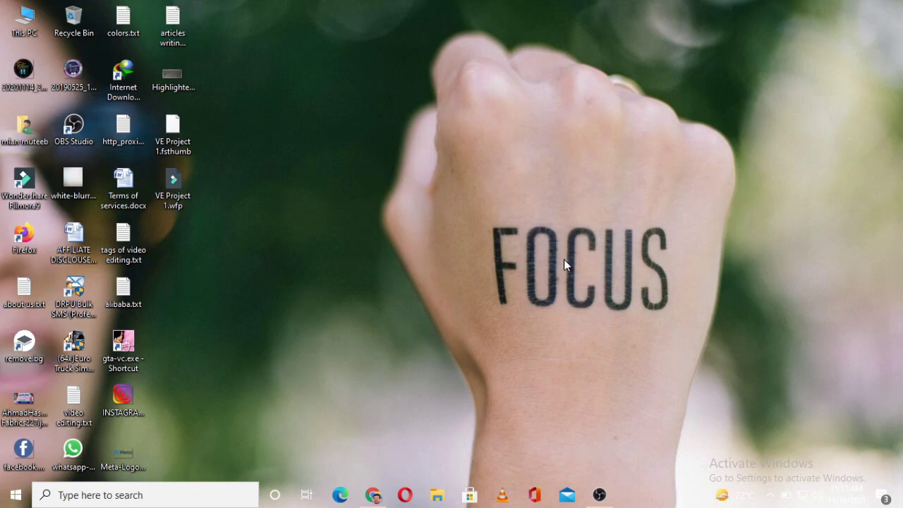
- Switch to Chrome and open the Deep Link Generator among the Alibaba Affiliates tools
{"action": "left_click", "coordinate": [372, 494]}
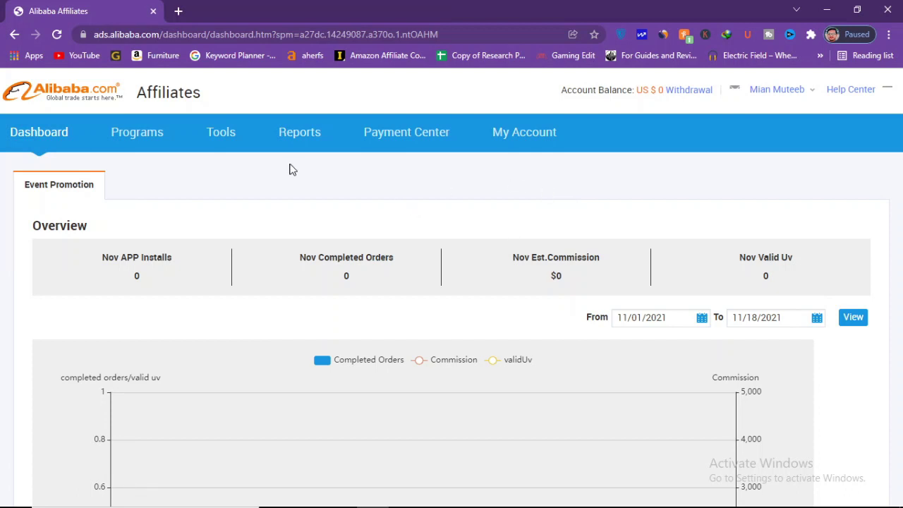
{"action": "left_click", "coordinate": [224, 138]}
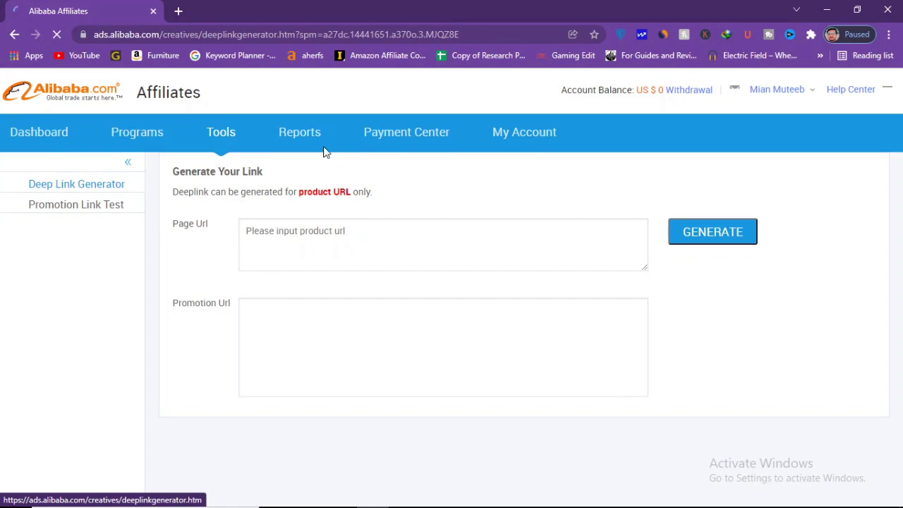
- Open the Alibaba.com homepage in a new browser tab
{"action": "left_click", "coordinate": [180, 12]}
{"action": "type", "text": "aliba"}
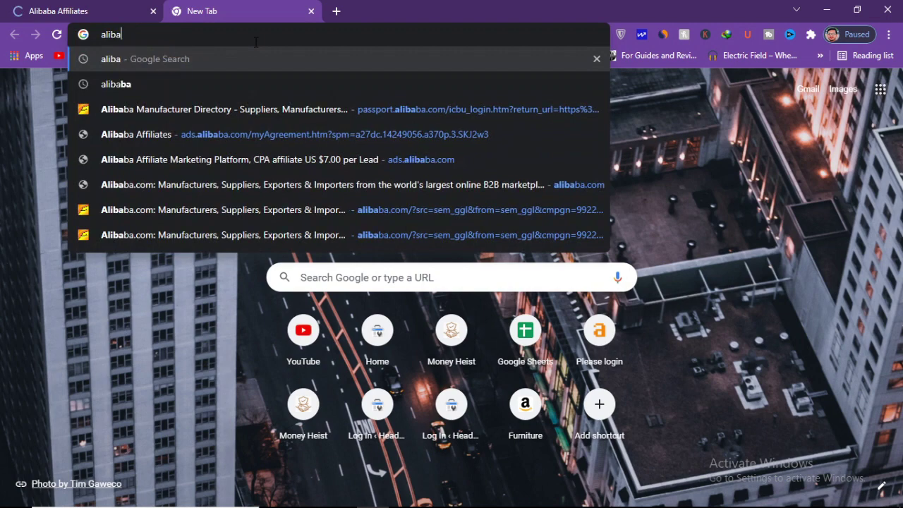
{"action": "key", "text": "Return"}
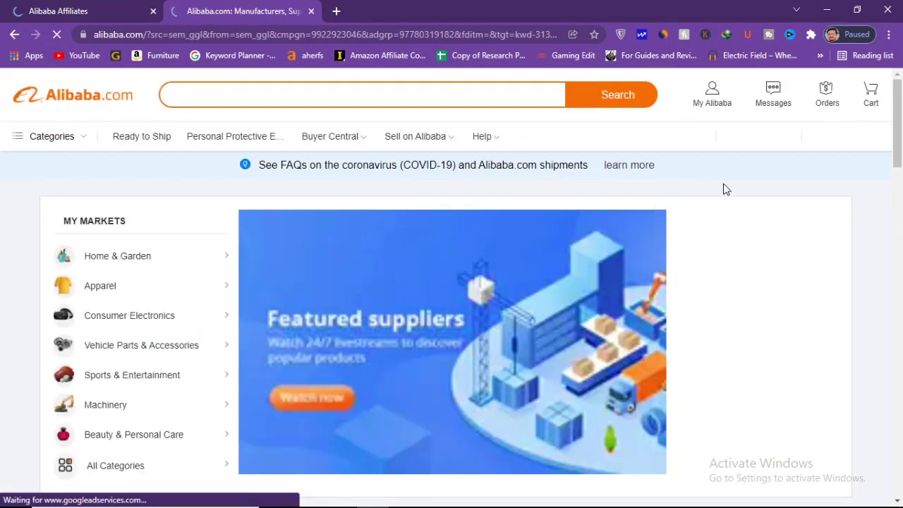
- Open the Kitchen & Tabletop category from Home & Garden in a new tab
{"action": "scroll", "coordinate": [901, 164], "scroll_direction": "down", "scroll_amount": 3}
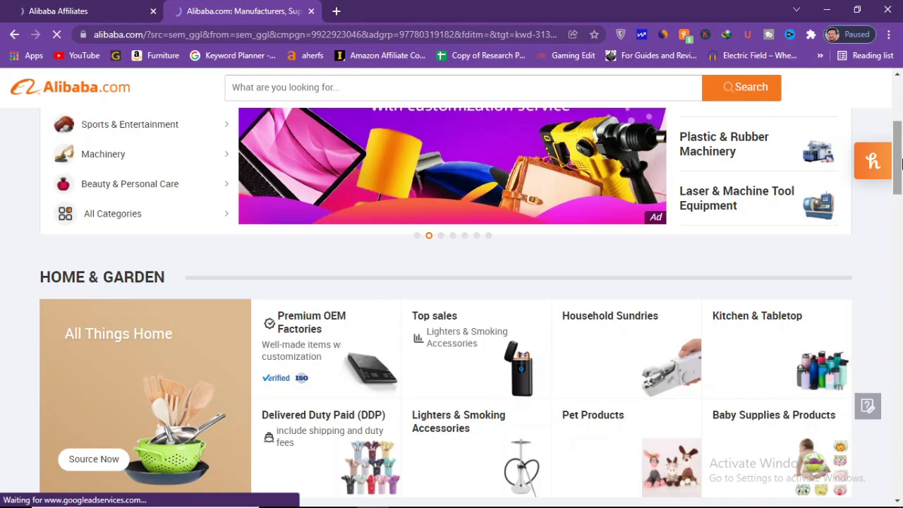
{"action": "mouse_move", "coordinate": [900, 164]}
{"action": "left_mouse_down"}
{"action": "mouse_move", "coordinate": [901, 202]}
{"action": "mouse_move", "coordinate": [901, 176]}
{"action": "left_mouse_up"}
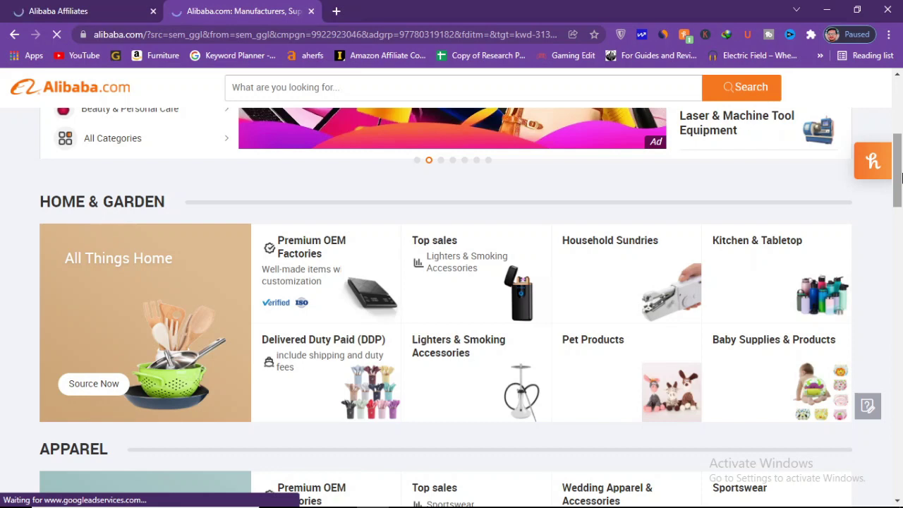
{"action": "scroll", "coordinate": [812, 203], "scroll_direction": "down", "scroll_amount": 2}
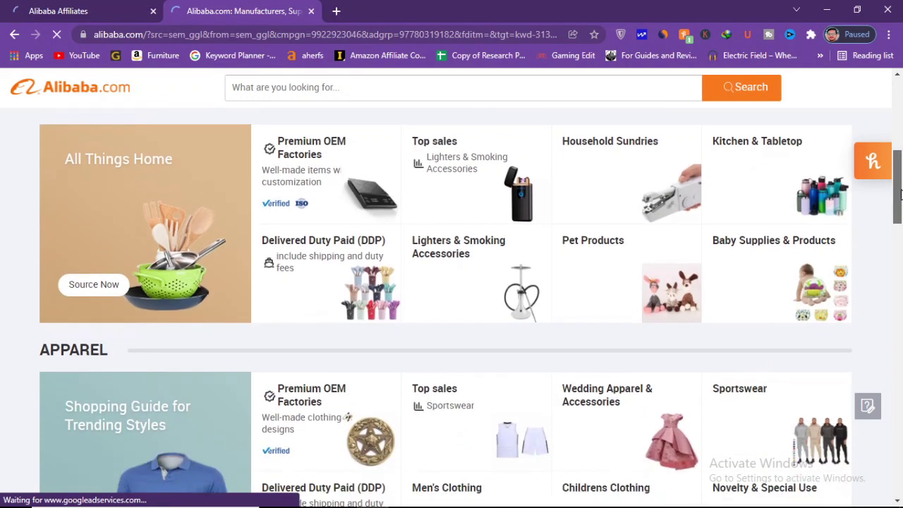
{"action": "right_click", "coordinate": [811, 203]}
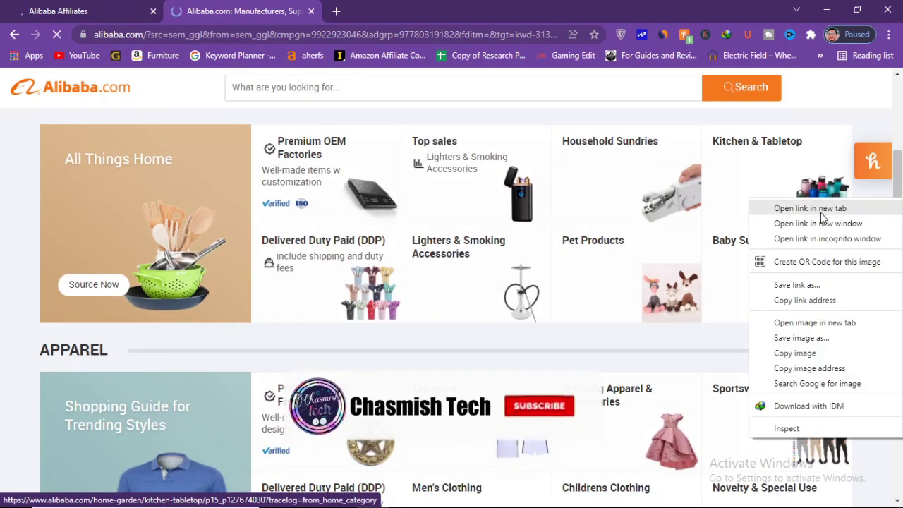
{"action": "left_click", "coordinate": [777, 206]}
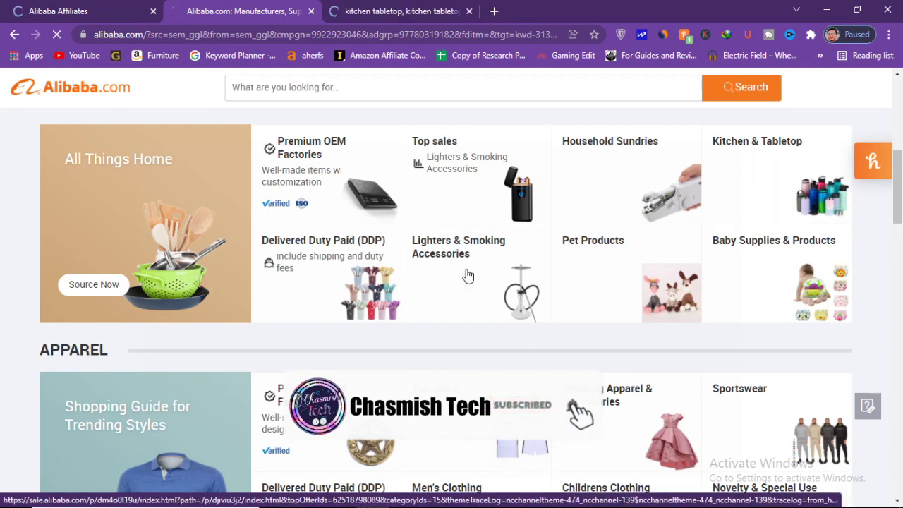
- Open the Camera, Photo & Accessories and Men's Clothing categories in separate new tabs
{"action": "left_click_drag", "start_coordinate": [900, 185], "coordinate": [898, 250]}
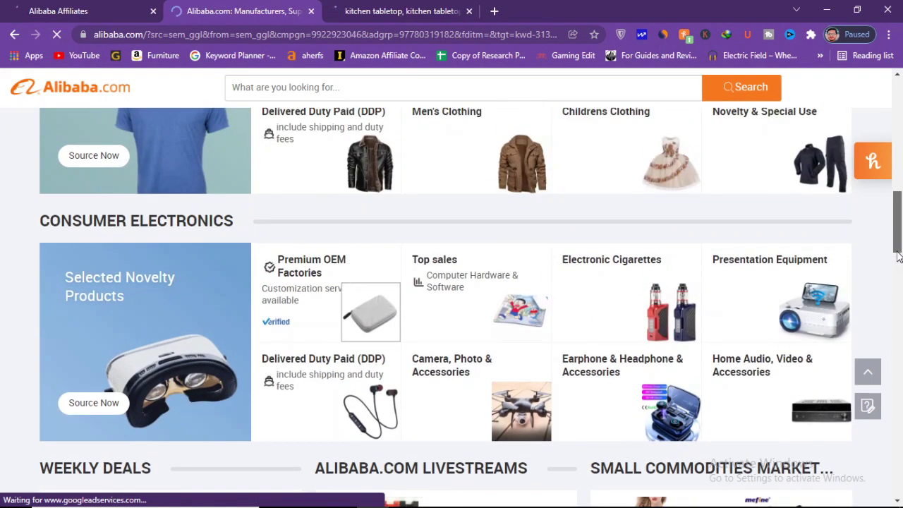
{"action": "right_click", "coordinate": [518, 413]}
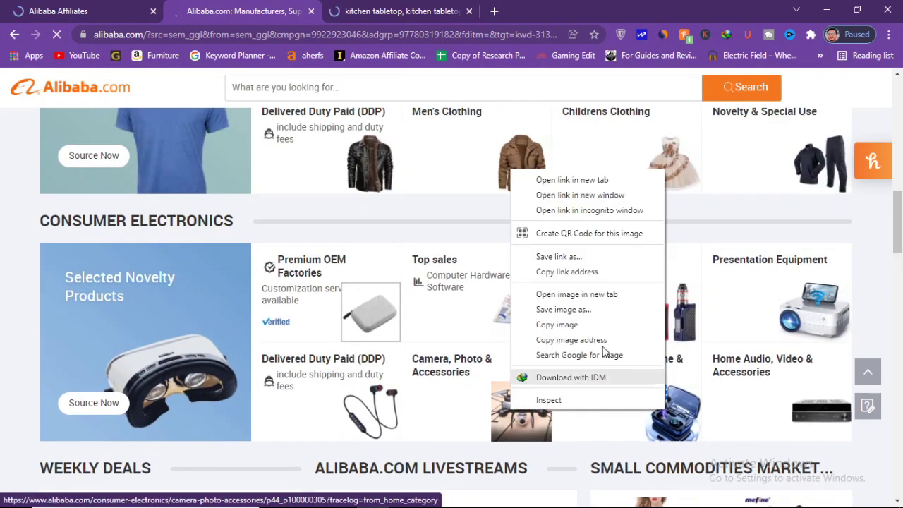
{"action": "left_click", "coordinate": [607, 182]}
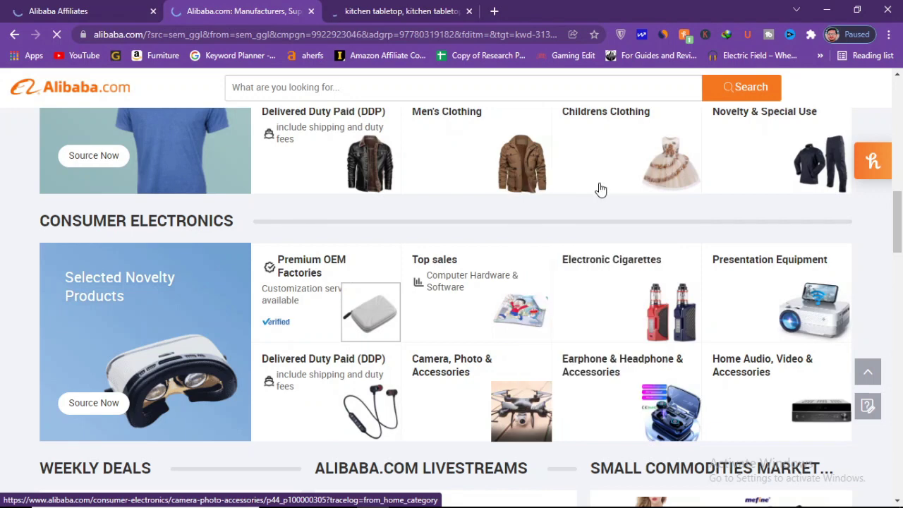
{"action": "right_click", "coordinate": [512, 161]}
{"action": "left_click", "coordinate": [558, 171]}
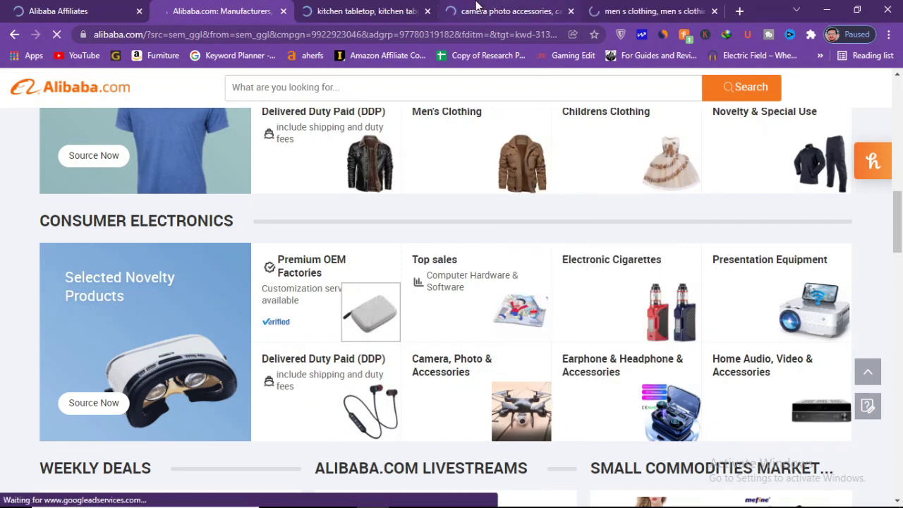
- Open the product page of the 4 glass burner LPG gas stove from the Kitchen & Tabletop listings
{"action": "left_click", "coordinate": [372, 8]}
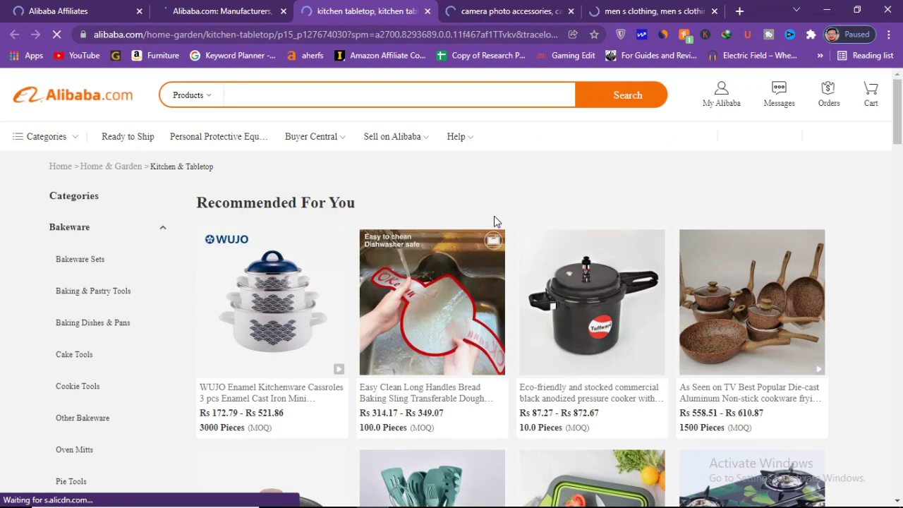
{"action": "scroll", "coordinate": [899, 127], "scroll_direction": "down", "scroll_amount": 2}
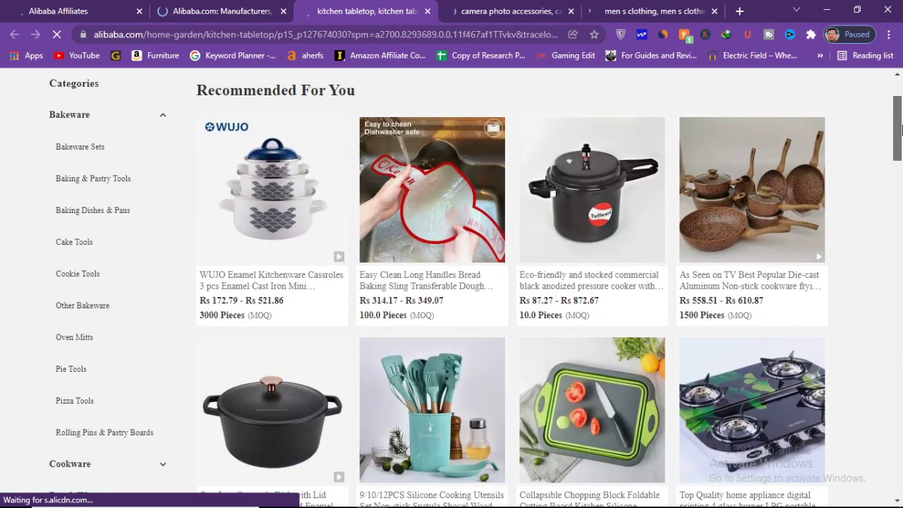
{"action": "left_click_drag", "start_coordinate": [901, 128], "coordinate": [901, 137]}
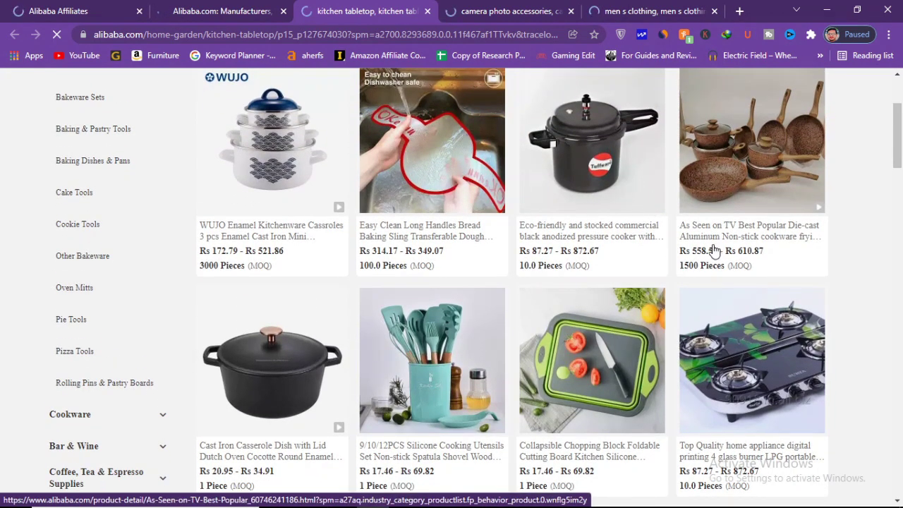
{"action": "left_click", "coordinate": [762, 376]}
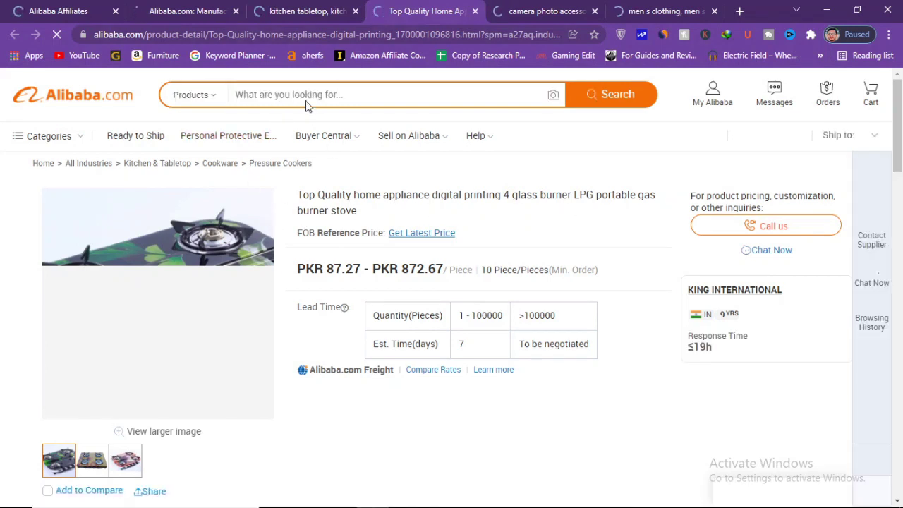
- Copy the gas stove's product URL into the Deep Link Generator's Page Url and generate its promotion link
{"action": "left_click", "coordinate": [259, 34]}
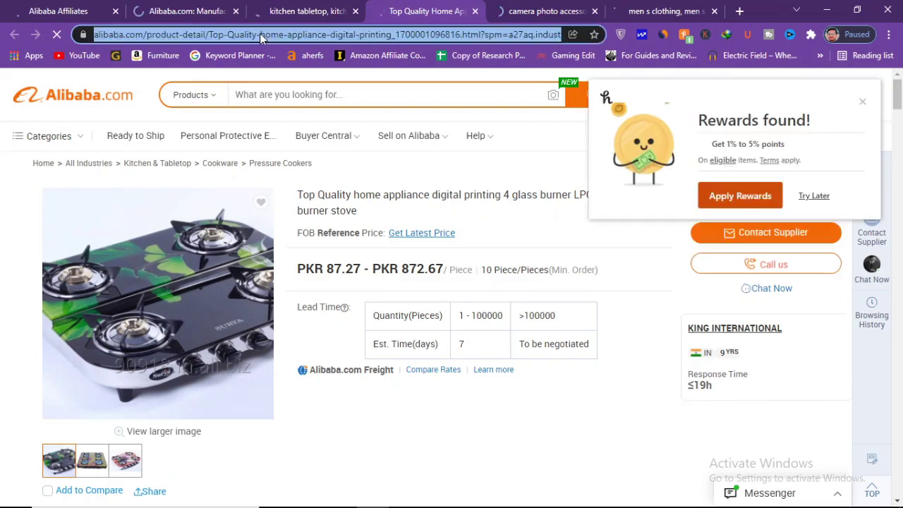
{"action": "left_click", "coordinate": [179, 9]}
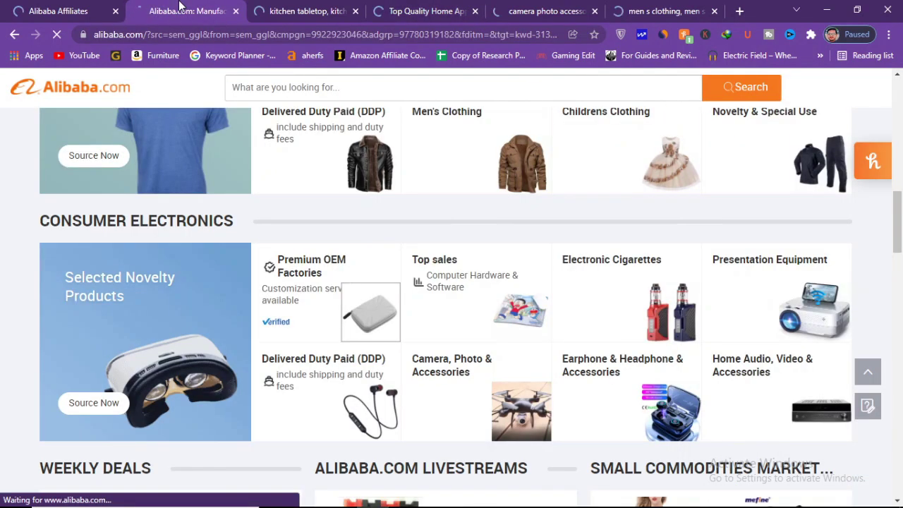
{"action": "left_click", "coordinate": [98, 8]}
{"action": "left_click", "coordinate": [299, 236]}
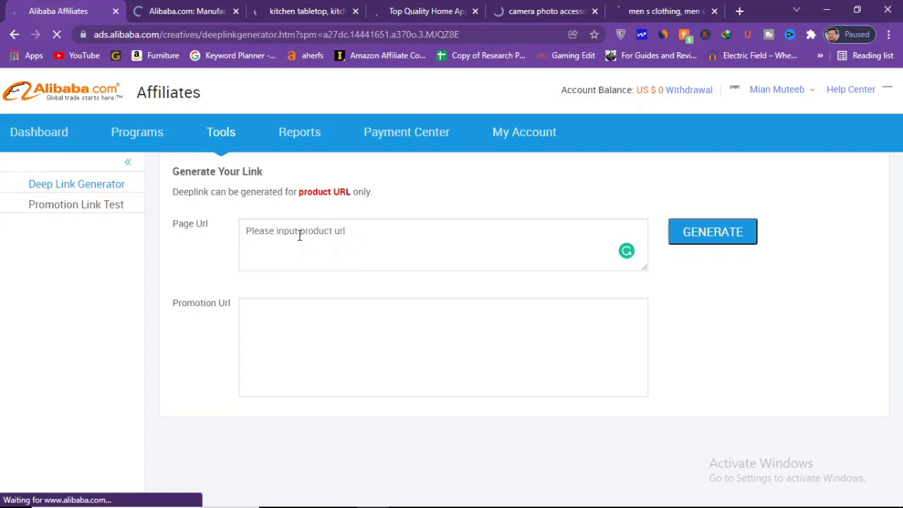
{"action": "type", "text": "https://www.alibaba.com/product-detail/Top-Quality-home-appliance-digital-printing_1700001096816.html?spm=a27aq.industry_category_productlist.dt_9.1.27ec685cW1xNOm"}
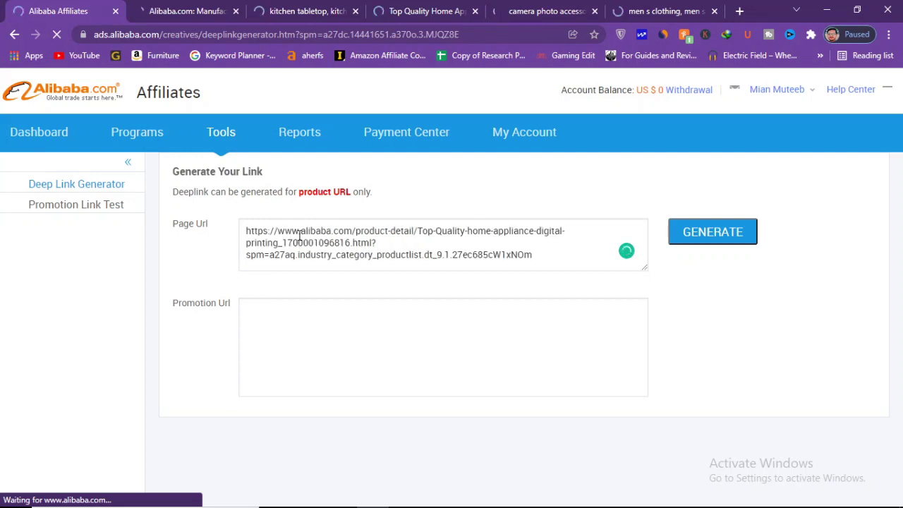
{"action": "left_click", "coordinate": [698, 238]}
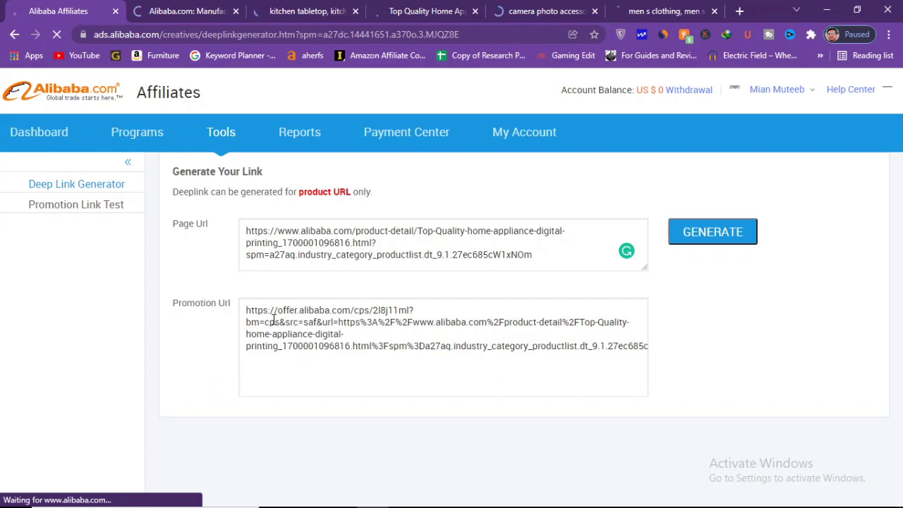
{"action": "left_click_drag", "start_coordinate": [275, 321], "coordinate": [332, 322]}
{"action": "left_click", "coordinate": [419, 363]}
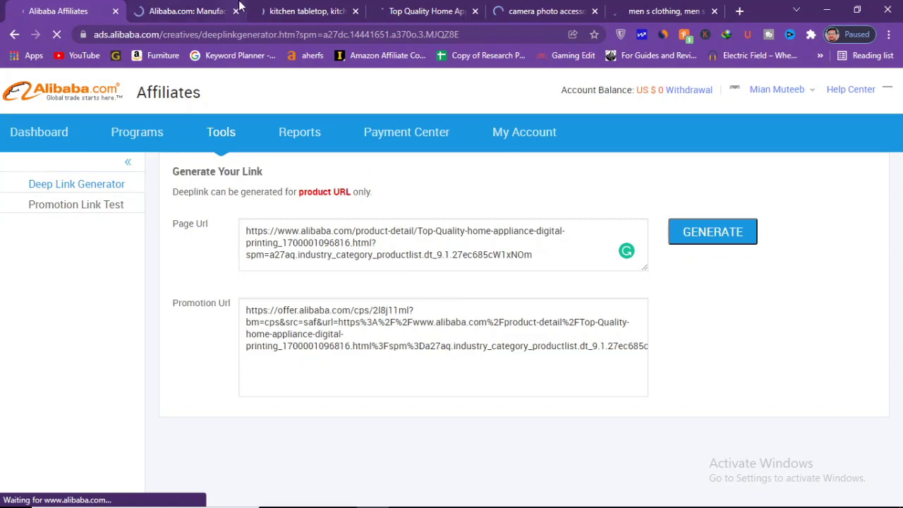
- Close the Kitchen & Tabletop category tab and the gas stove product tab
{"action": "left_click", "coordinate": [300, 10]}
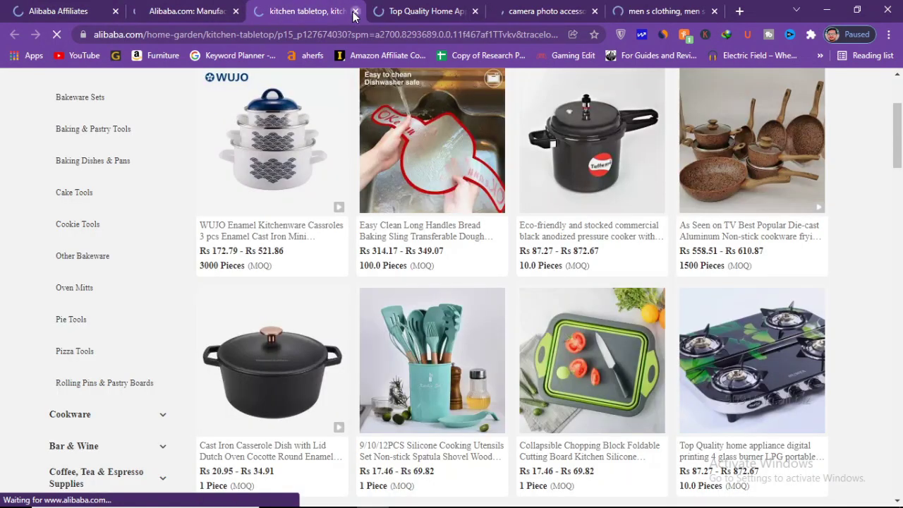
{"action": "left_click", "coordinate": [355, 11]}
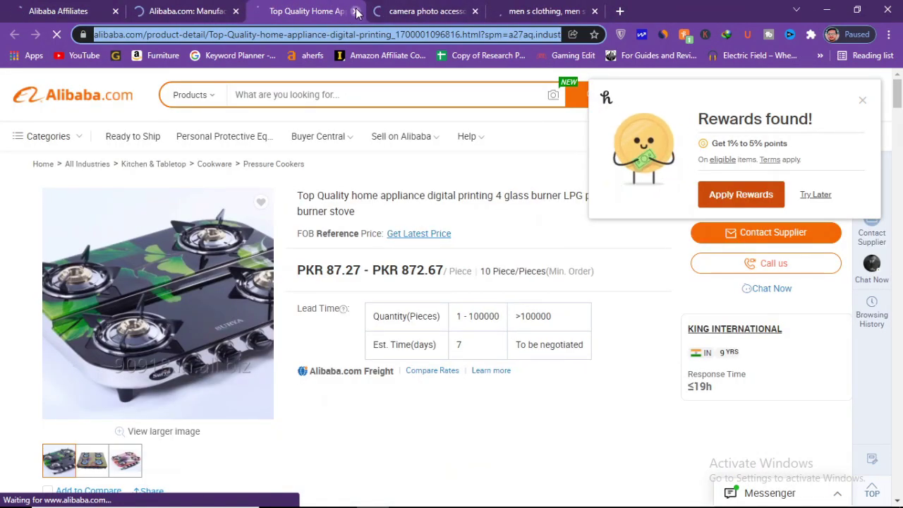
{"action": "left_click", "coordinate": [355, 11]}
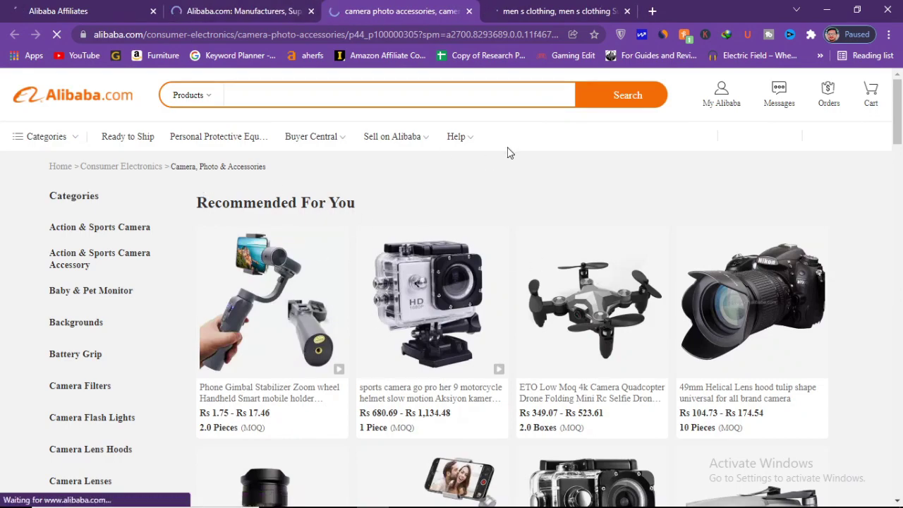
- Open the Hot selling Wireless Camcorders product from the camera listings and copy its page URL
{"action": "left_click_drag", "start_coordinate": [900, 92], "coordinate": [896, 192]}
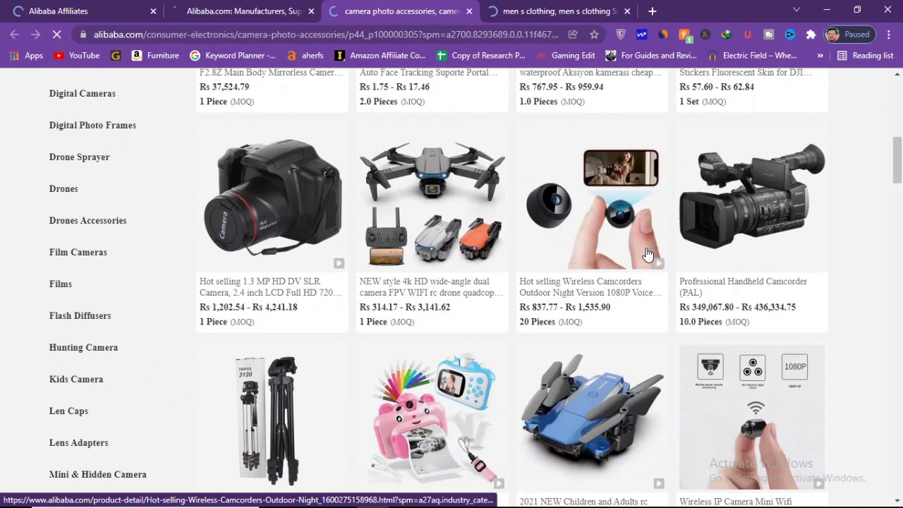
{"action": "left_click", "coordinate": [604, 219]}
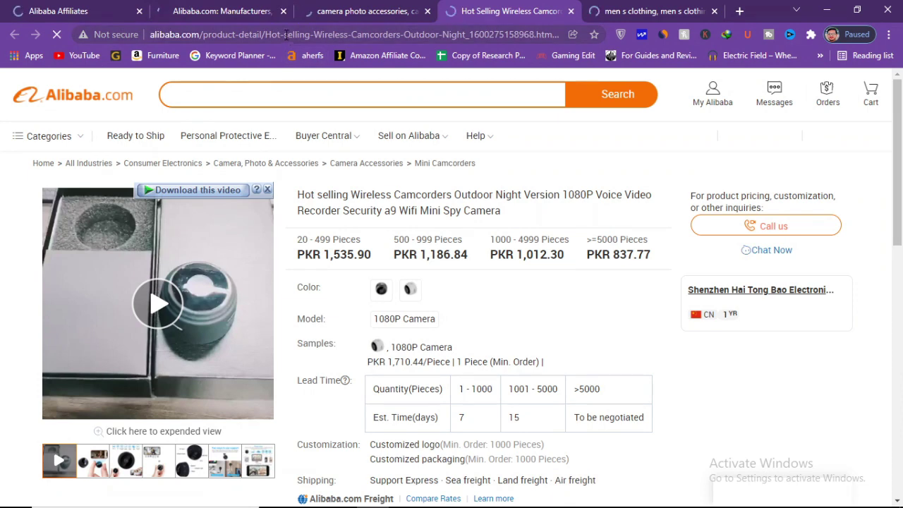
{"action": "left_click", "coordinate": [285, 35]}
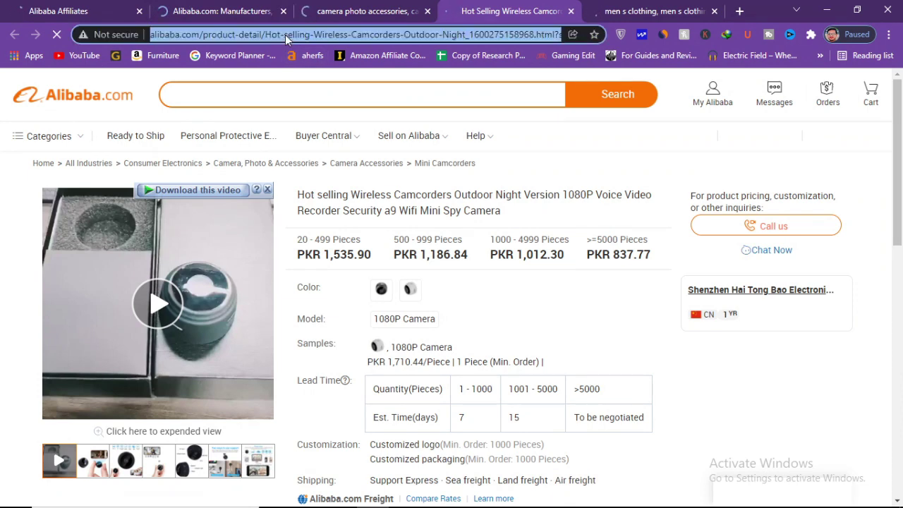
- Clear the gas stove's Page Url and Promotion Url in the Deep Link Generator
{"action": "left_click", "coordinate": [56, 11]}
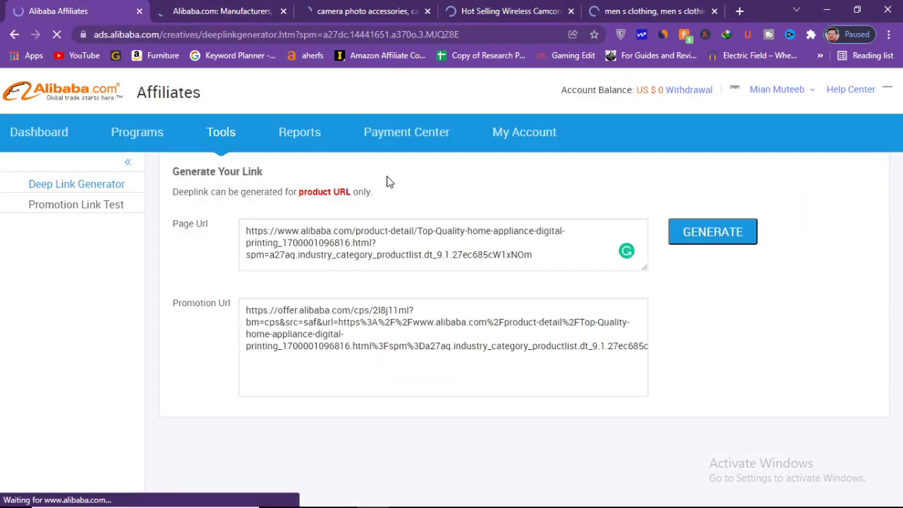
{"action": "left_click_drag", "start_coordinate": [533, 257], "coordinate": [228, 231]}
{"action": "key", "text": "BackSpace"}
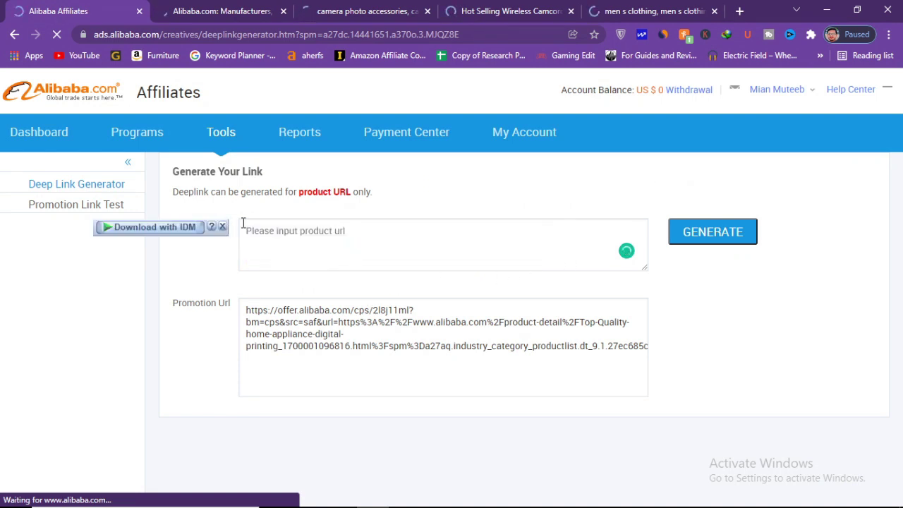
{"action": "left_click_drag", "start_coordinate": [406, 346], "coordinate": [242, 308]}
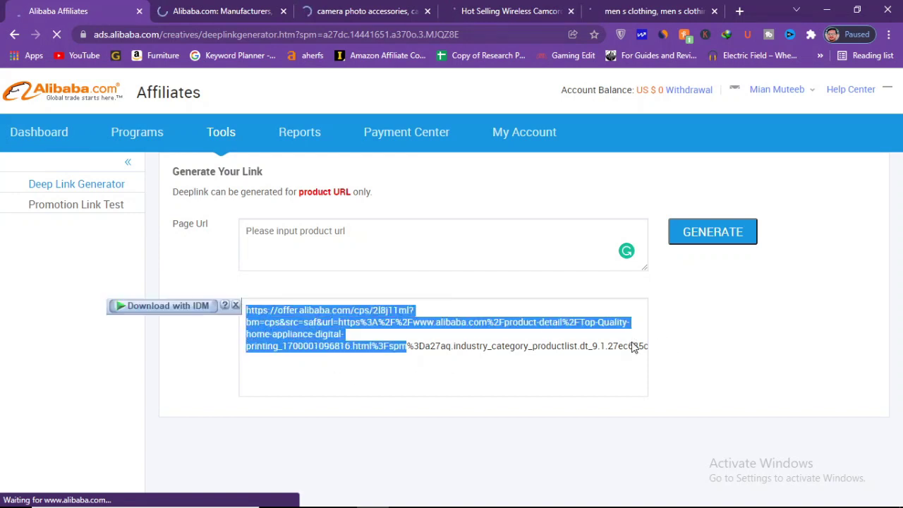
{"action": "left_click", "coordinate": [494, 378]}
{"action": "key", "text": "ctrl+a"}
{"action": "left_click", "coordinate": [506, 281]}
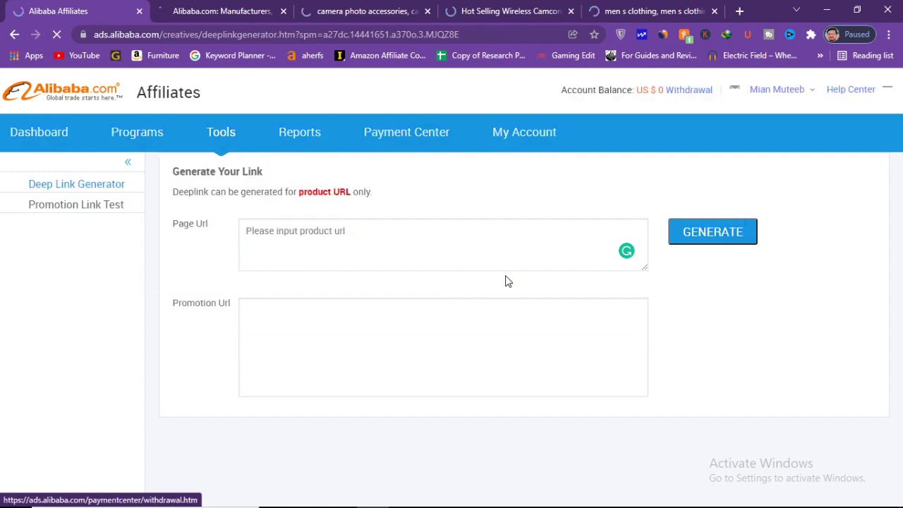
- Paste the wireless camcorder's product URL as the Page Url and generate its promotion link
{"action": "left_click", "coordinate": [355, 227]}
{"action": "type", "text": "https://www.alibaba.com/product-detail/Hot-selling-Wireless-Camcorders-Outdoor-Night_1600275158968.html?spm=a27aq.industry_category_productlist.dt_12.1.7dc142a7YLgeV8"}
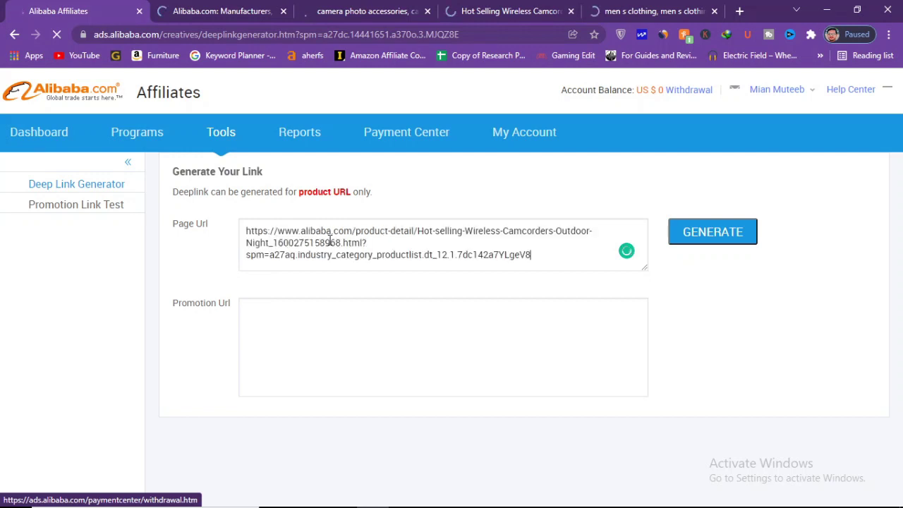
{"action": "left_click", "coordinate": [695, 239]}
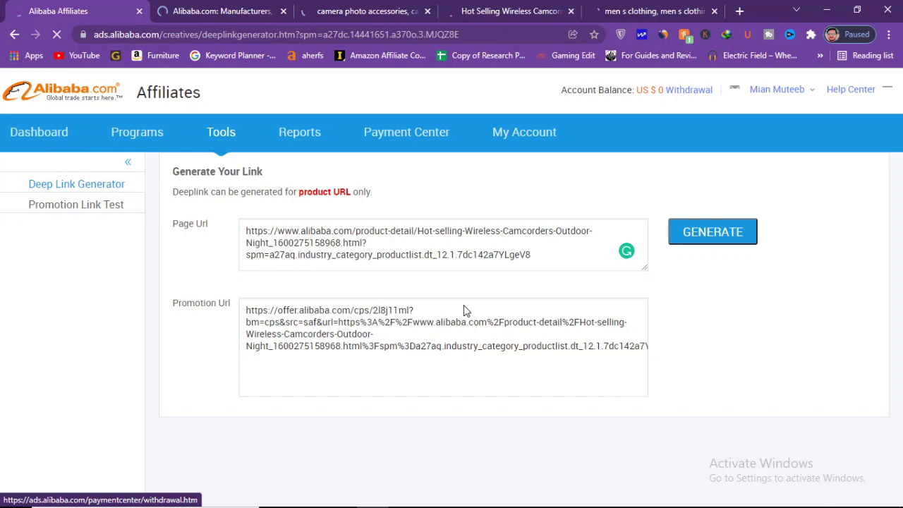
- Copy the wireless camcorder's full promotion link and open it in a new browser tab to test it
{"action": "double_click", "coordinate": [285, 332]}
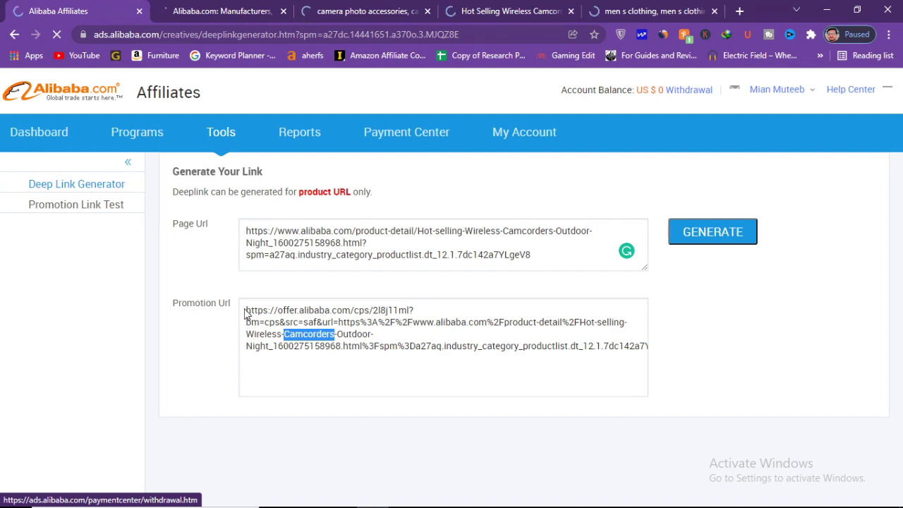
{"action": "left_click_drag", "start_coordinate": [246, 314], "coordinate": [730, 348]}
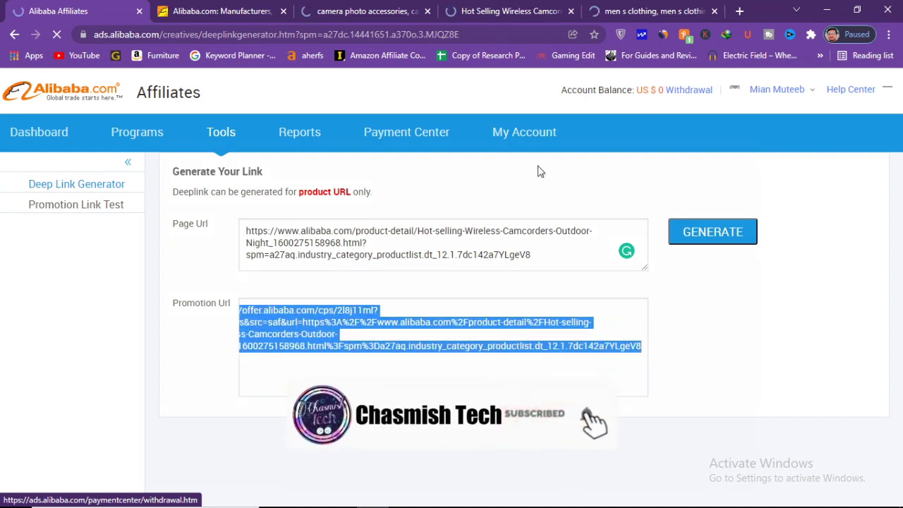
{"action": "key", "text": "ctrl+t"}
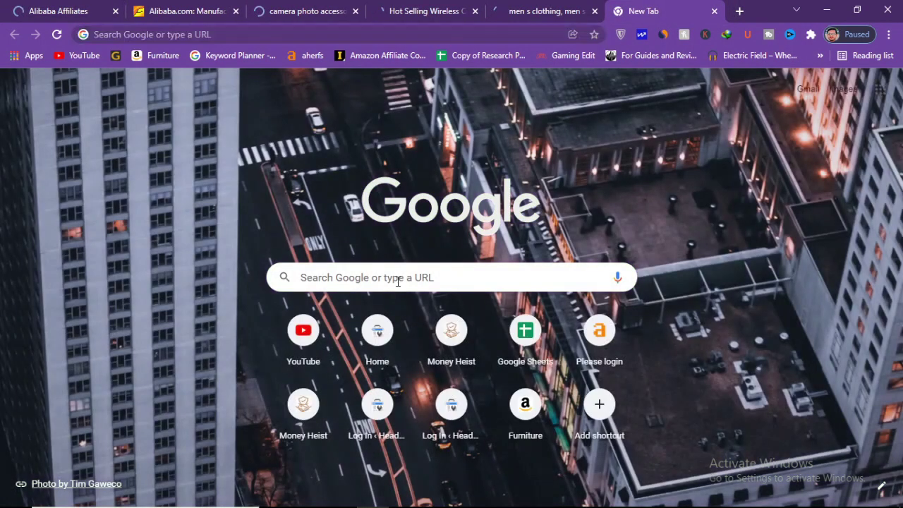
{"action": "left_click", "coordinate": [398, 280]}
{"action": "key", "text": "ctrl+v"}
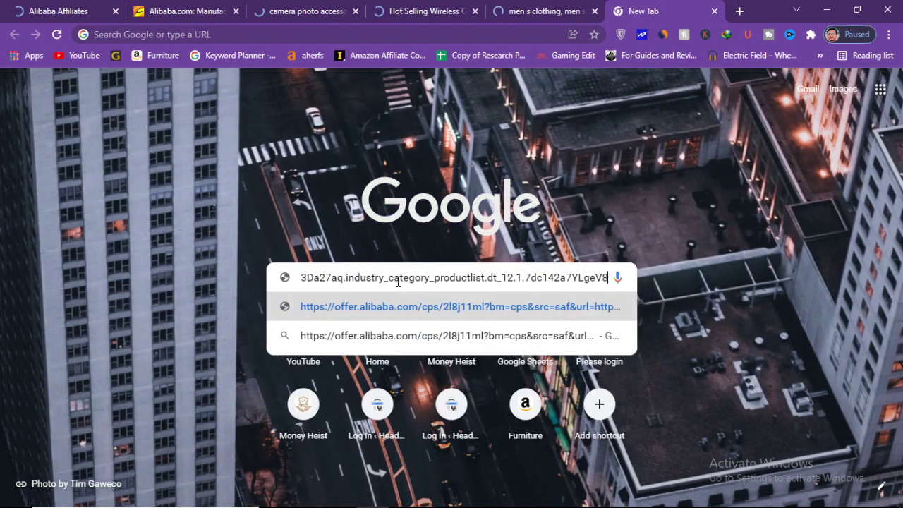
{"action": "key", "text": "Return"}
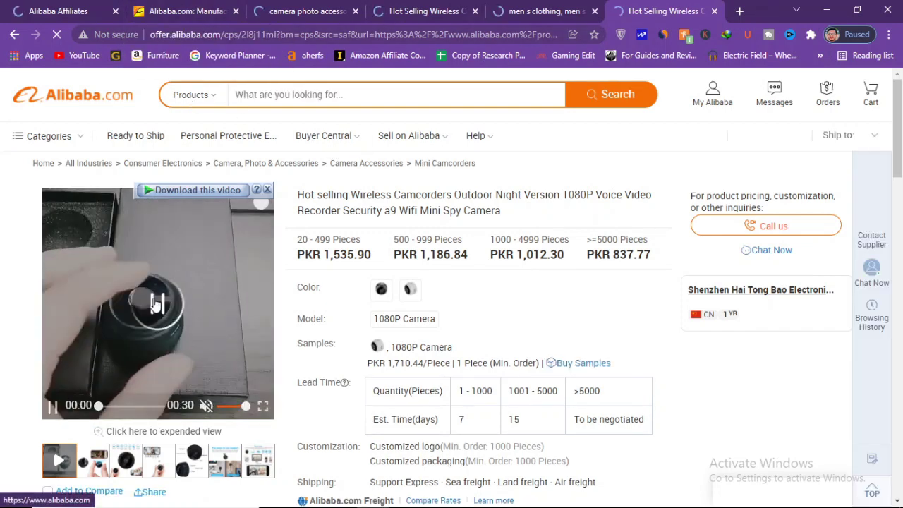
- Find and open the New Men FASHION Sweater product from the men's clothing listings and copy its page URL
{"action": "left_click", "coordinate": [63, 11]}
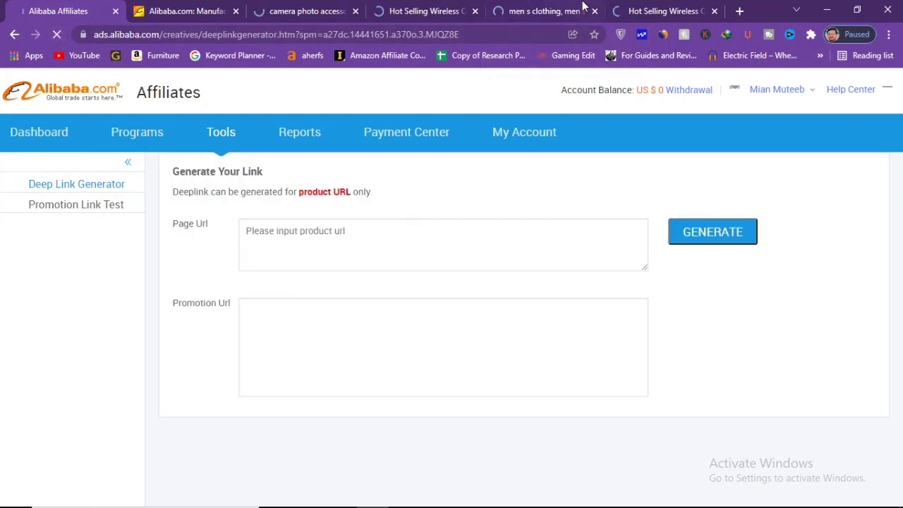
{"action": "left_click", "coordinate": [534, 8]}
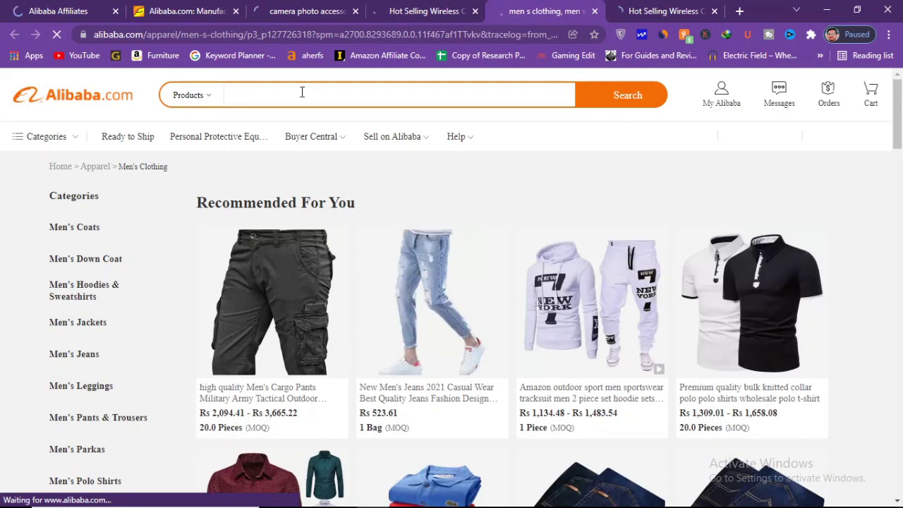
{"action": "left_click_drag", "start_coordinate": [897, 126], "coordinate": [899, 258]}
{"action": "left_click", "coordinate": [899, 258]}
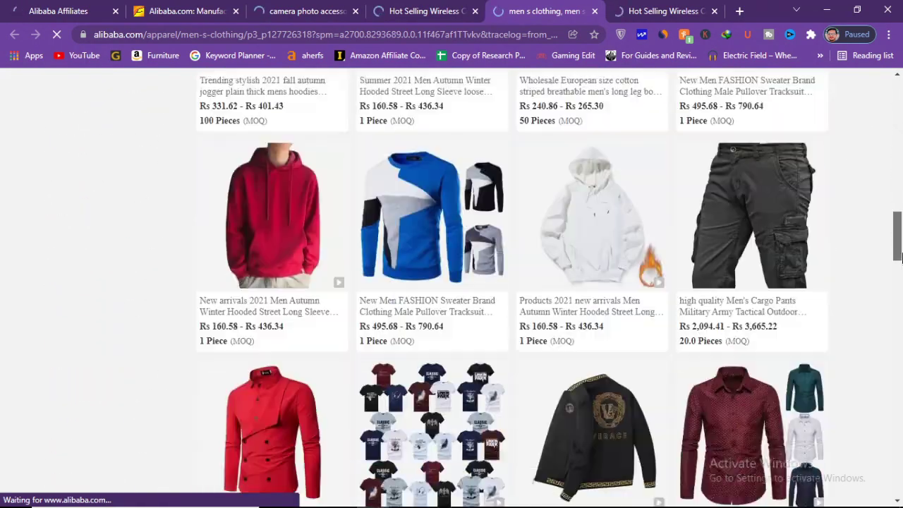
{"action": "scroll", "coordinate": [432, 295], "scroll_direction": "up", "scroll_amount": 5}
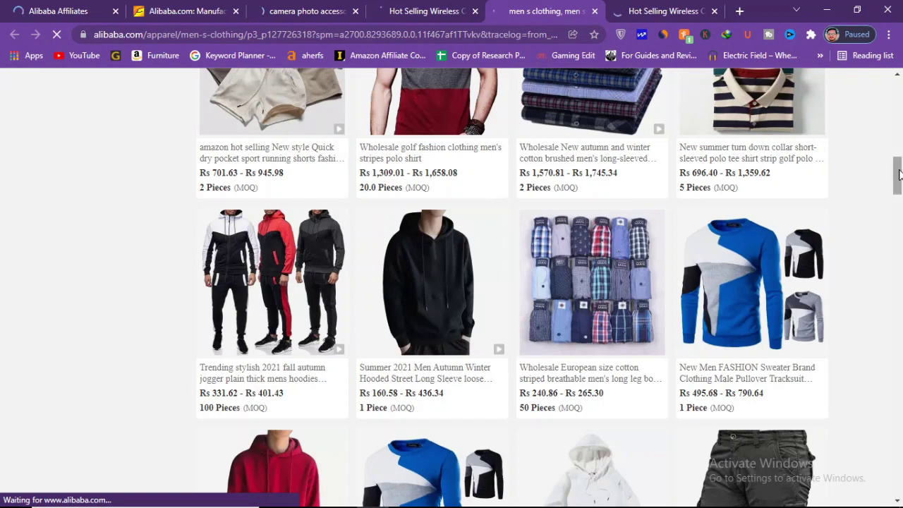
{"action": "left_click", "coordinate": [900, 207]}
{"action": "left_click_drag", "start_coordinate": [900, 207], "coordinate": [899, 179]}
{"action": "scroll", "coordinate": [899, 178], "scroll_direction": "down", "scroll_amount": 3}
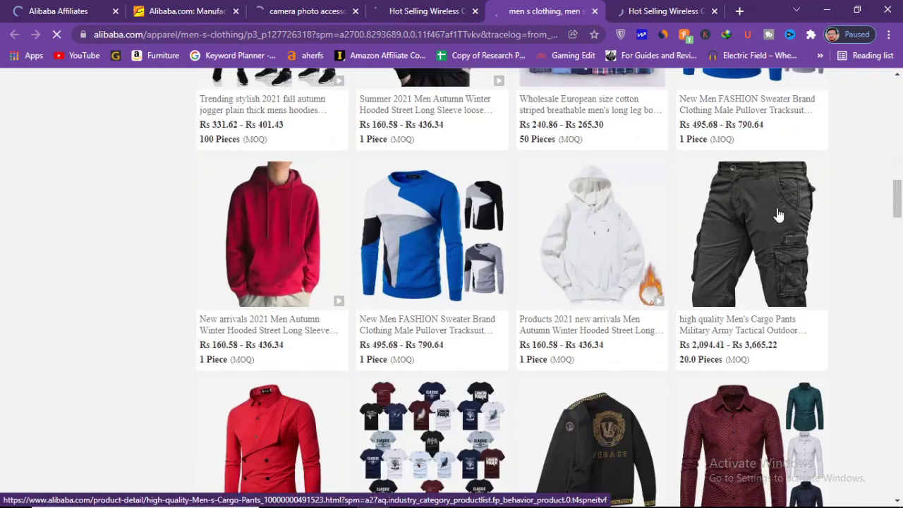
{"action": "scroll", "coordinate": [900, 180], "scroll_direction": "up", "scroll_amount": 4}
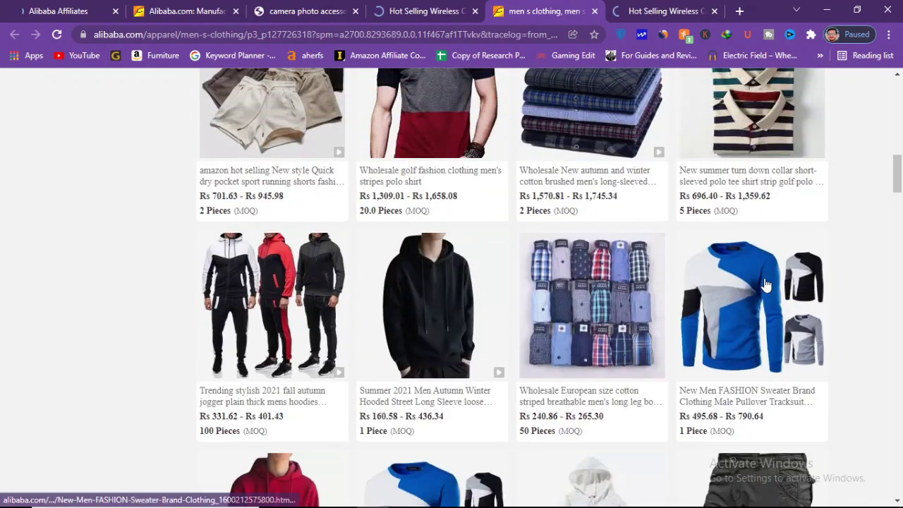
{"action": "left_click", "coordinate": [767, 284]}
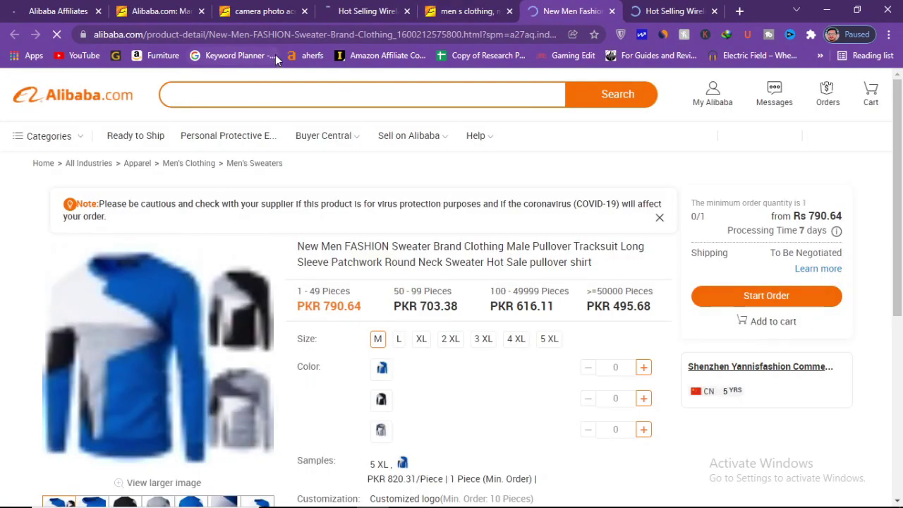
{"action": "left_click", "coordinate": [266, 34]}
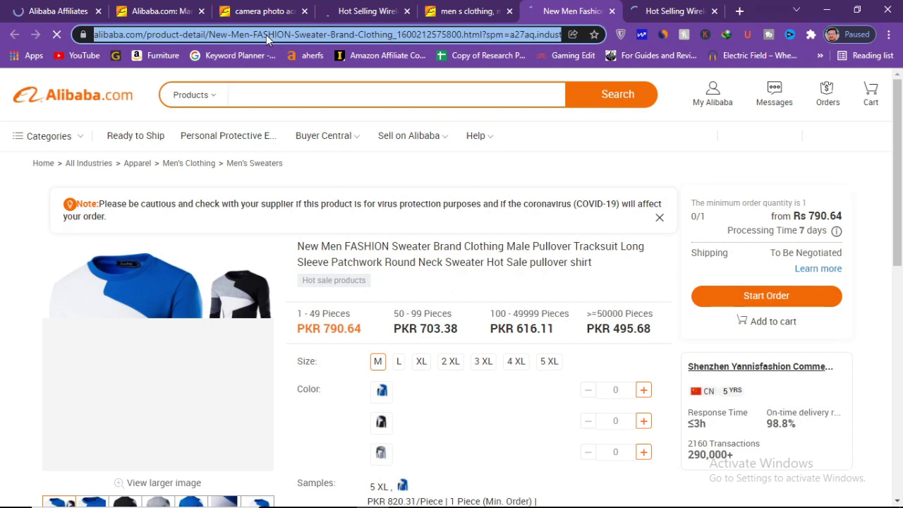
- Paste the men's sweater product URL as the Page Url in the Deep Link Generator and generate its promotion link
{"action": "left_click", "coordinate": [52, 9]}
{"action": "left_click", "coordinate": [310, 245]}
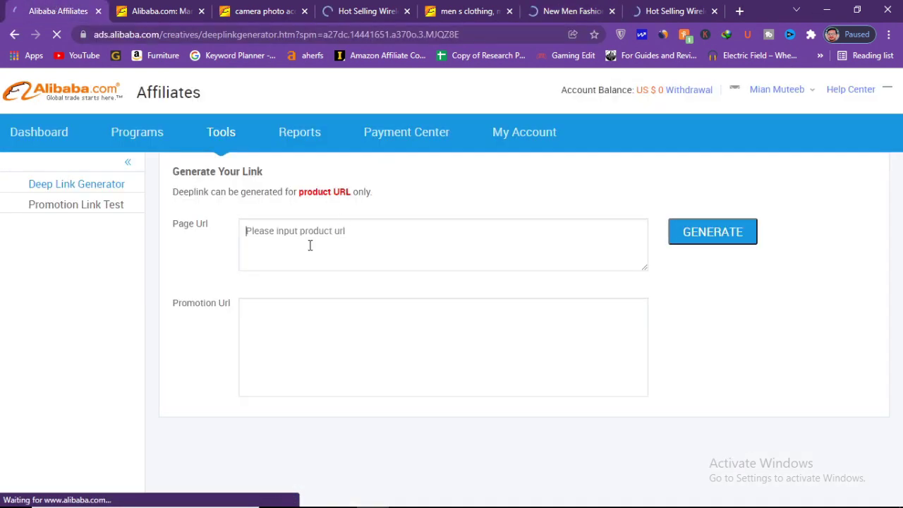
{"action": "type", "text": "https://www.alibaba.com/product-detail/New-Men-FASHION-Sweater-Brand-Clothing_1600212575800.html?spm=a27aq.industry_category_productlist.dt_21.1.1f416e8cIhVZqq"}
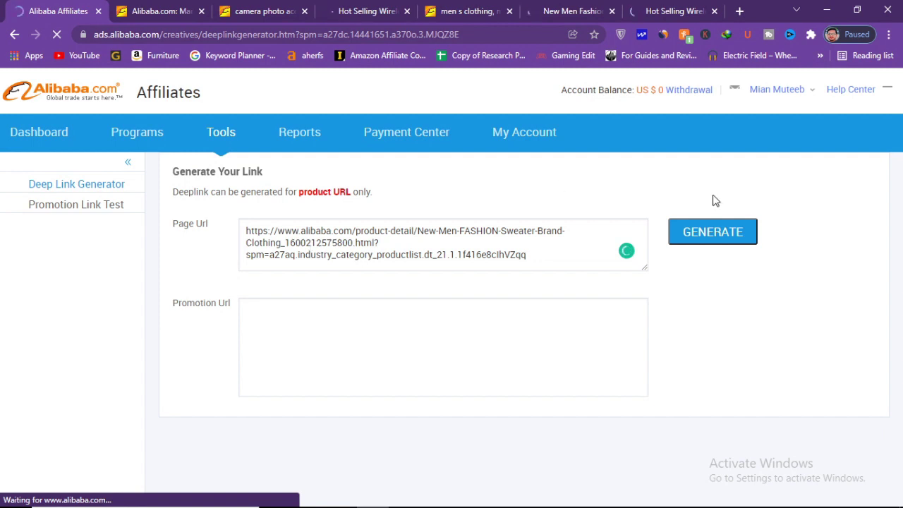
{"action": "left_click", "coordinate": [706, 240]}
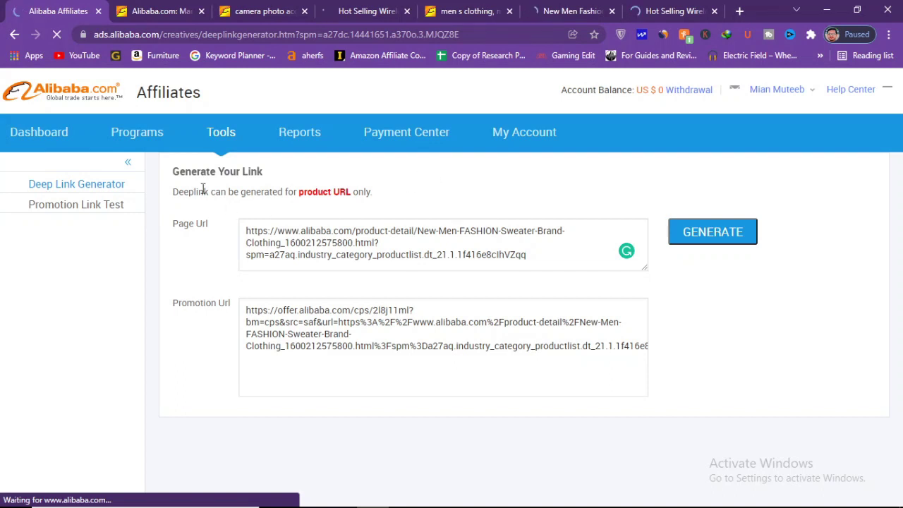
- Download the Sports & Entertainment discount-coupons feed from the Hot Products programs and open the CSV maximized in Excel
{"action": "left_click", "coordinate": [149, 139]}
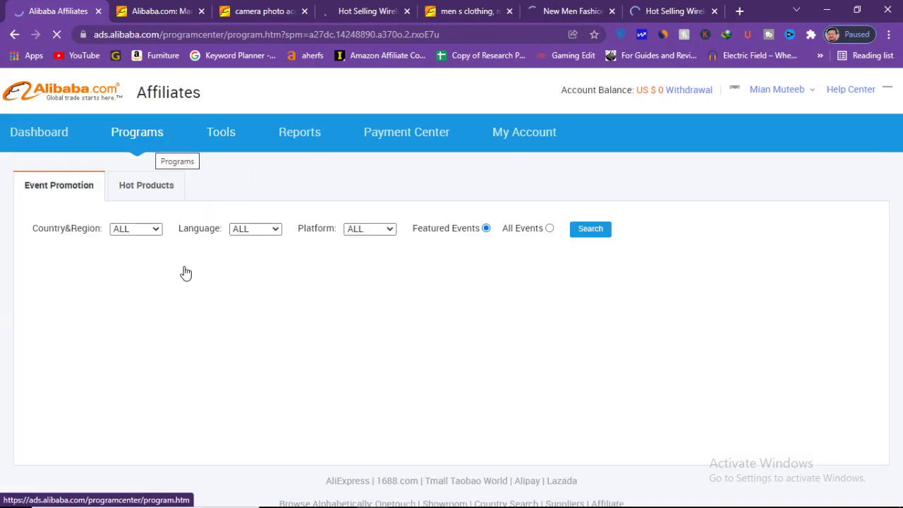
{"action": "left_click", "coordinate": [162, 189]}
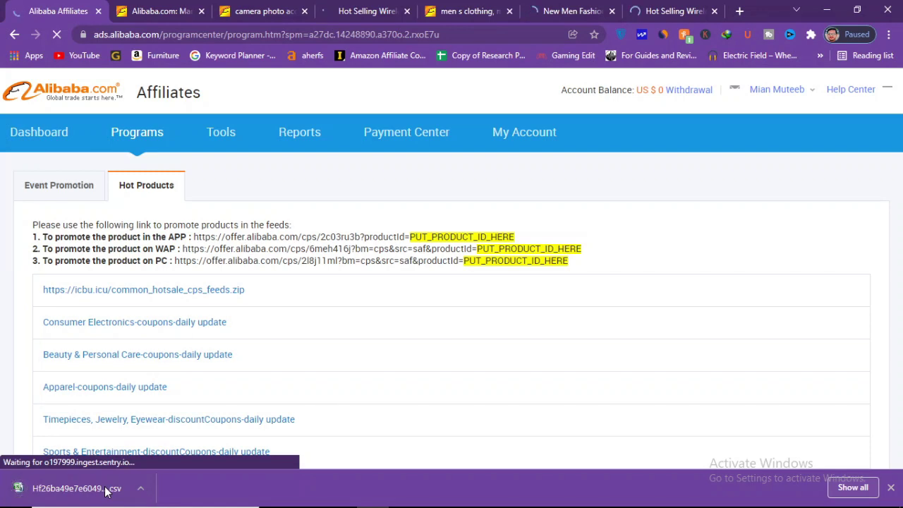
{"action": "left_click", "coordinate": [104, 490]}
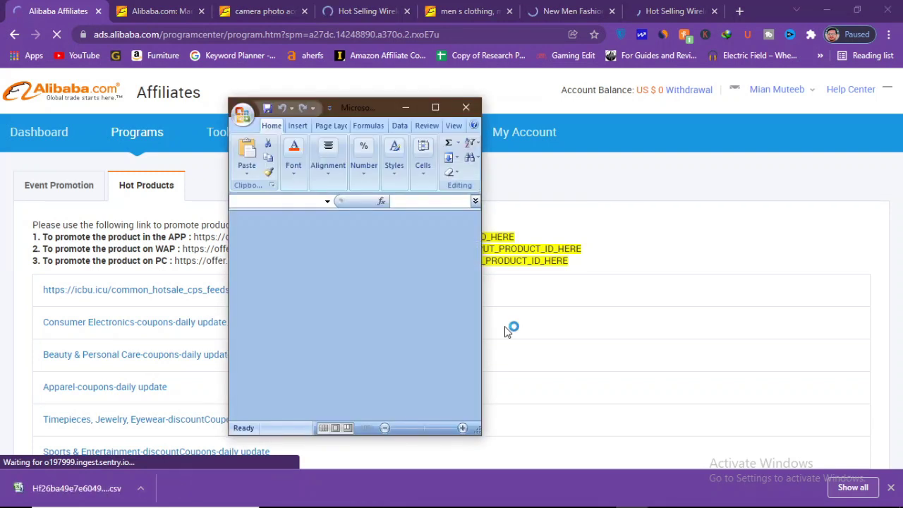
{"action": "left_click", "coordinate": [435, 107]}
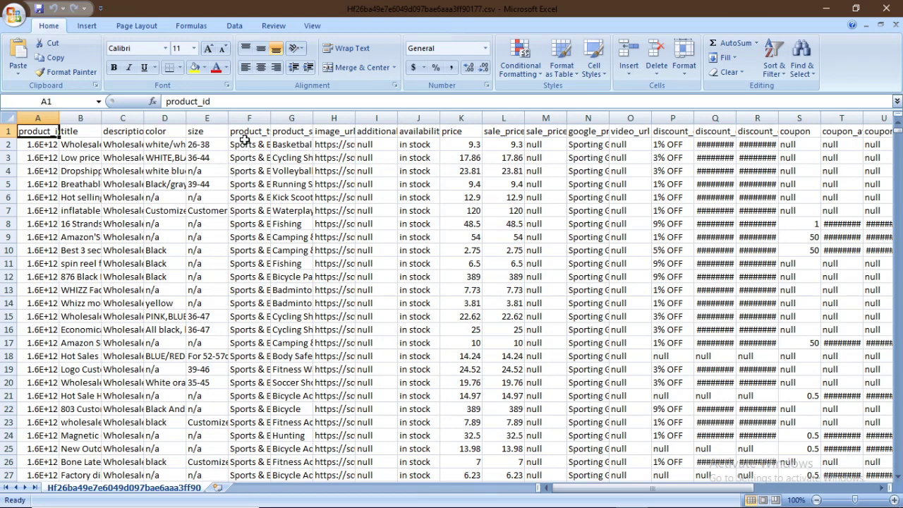
- Copy the full image URL of the Cycling Shoes product in cell H3
{"action": "left_click", "coordinate": [297, 158]}
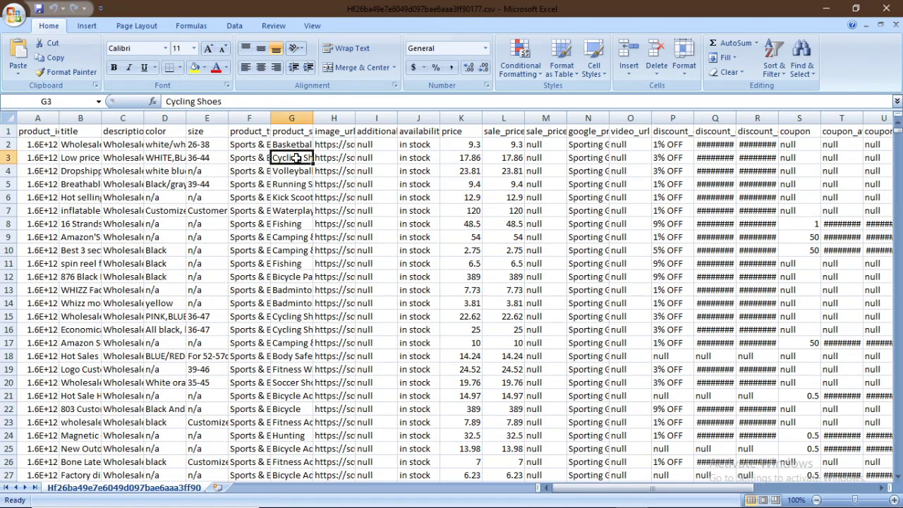
{"action": "left_click", "coordinate": [350, 160]}
{"action": "left_click", "coordinate": [338, 145]}
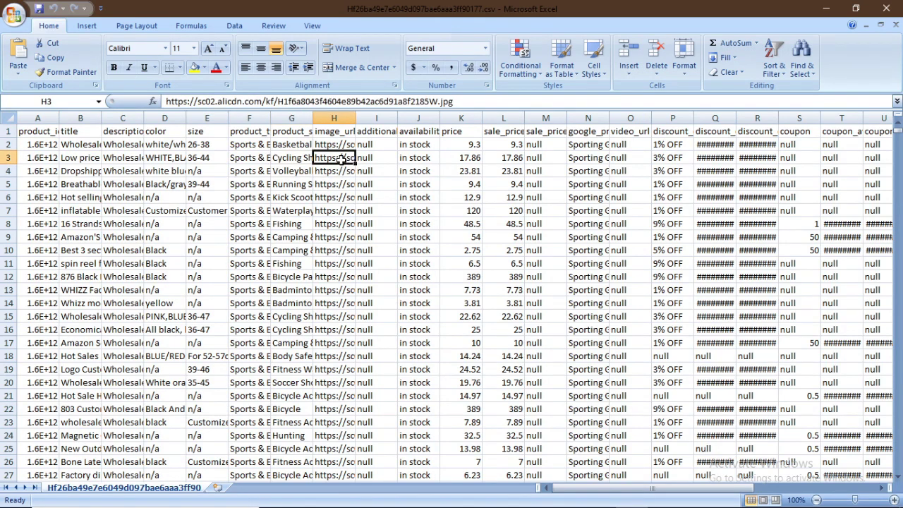
{"action": "double_click", "coordinate": [344, 158]}
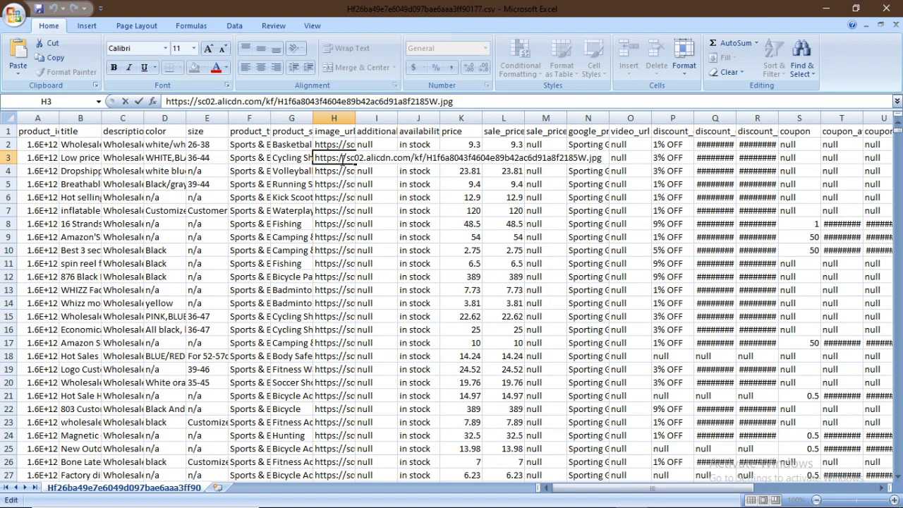
{"action": "key", "text": "End"}
{"action": "key", "text": "shift+Home"}
{"action": "key", "text": "ctrl+c"}
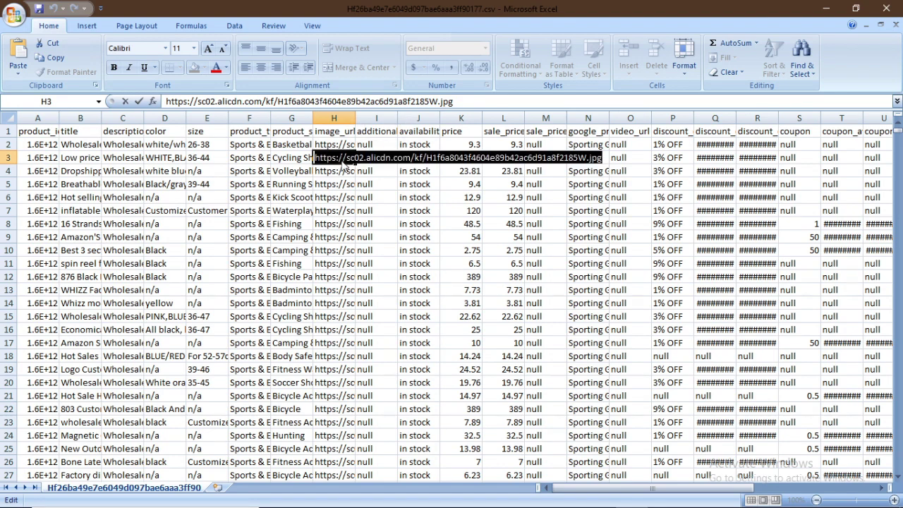
- Switch to the browser and open the copied cycling shoe image URL in a new tab
{"action": "left_click", "coordinate": [830, 7]}
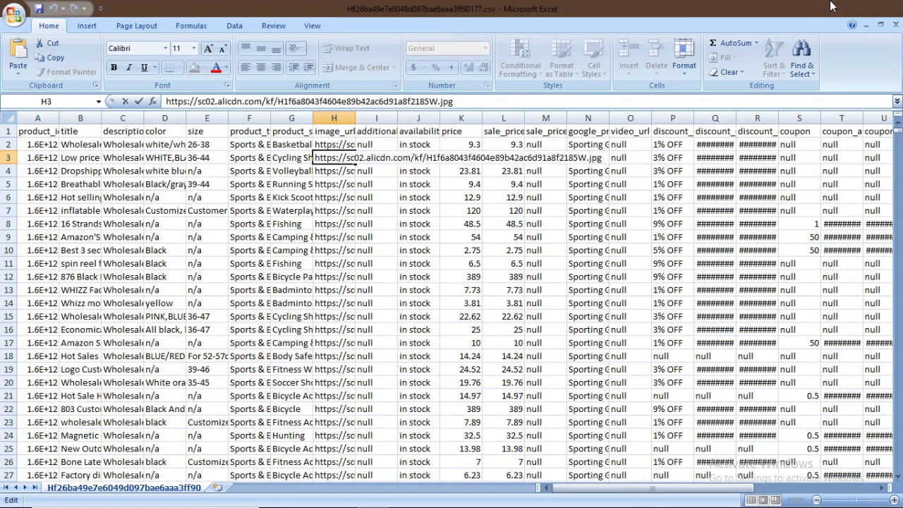
{"action": "left_click", "coordinate": [738, 13]}
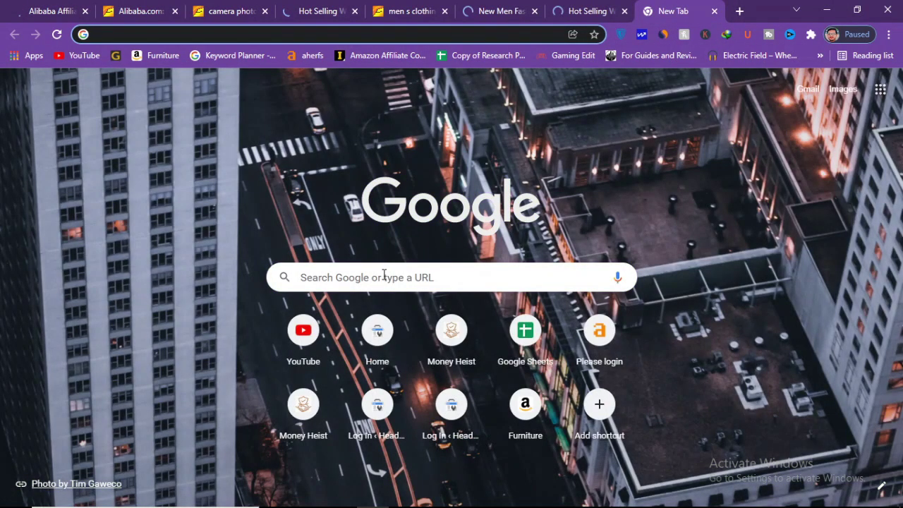
{"action": "left_click", "coordinate": [384, 275]}
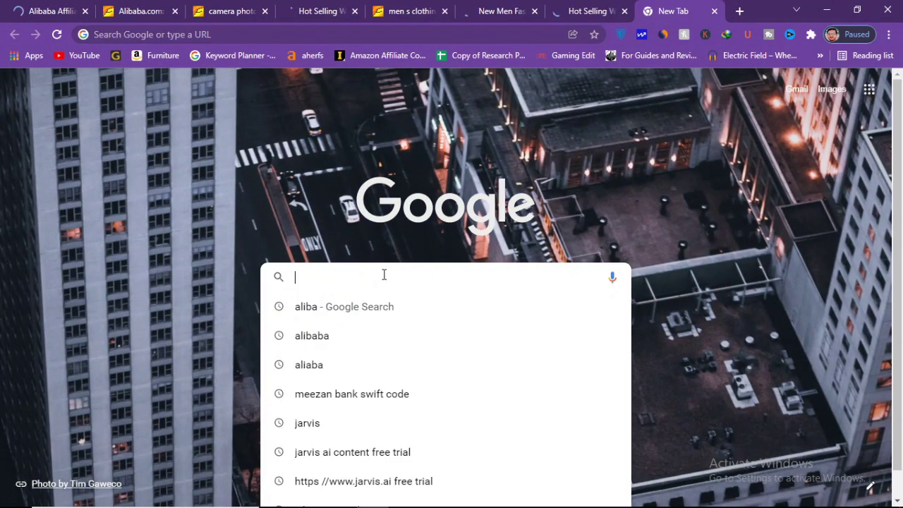
{"action": "key", "text": "ctrl+v"}
{"action": "key", "text": "Return"}
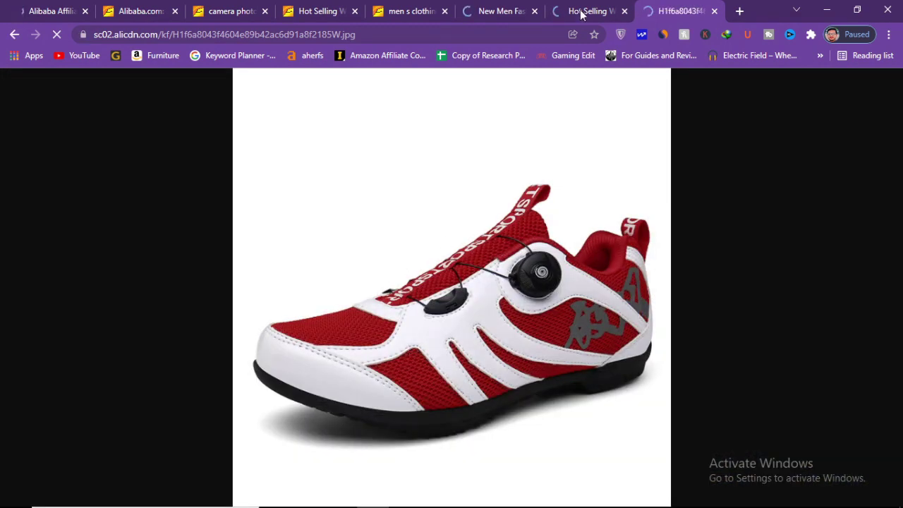
- Try to generate a promotion link in the Deep Link Generator with the cycling shoe's image URL as the Page Url
{"action": "left_click", "coordinate": [49, 7]}
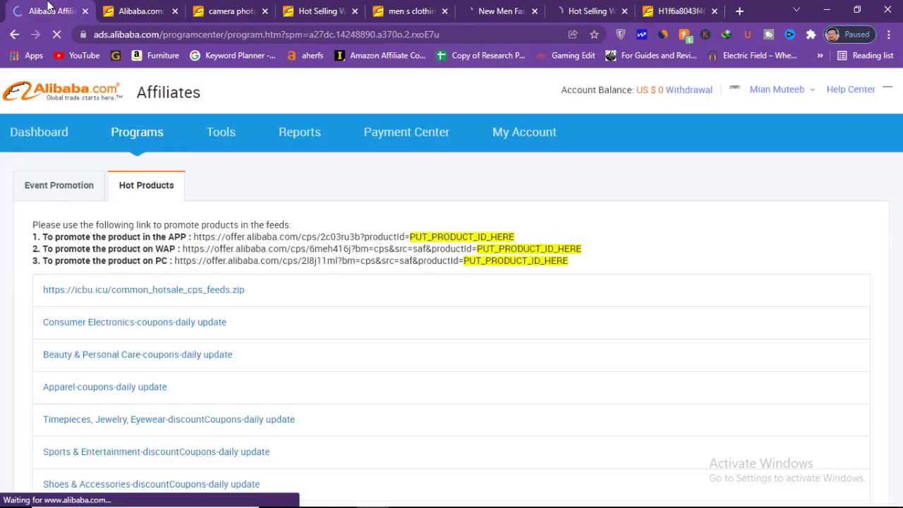
{"action": "left_click", "coordinate": [218, 133]}
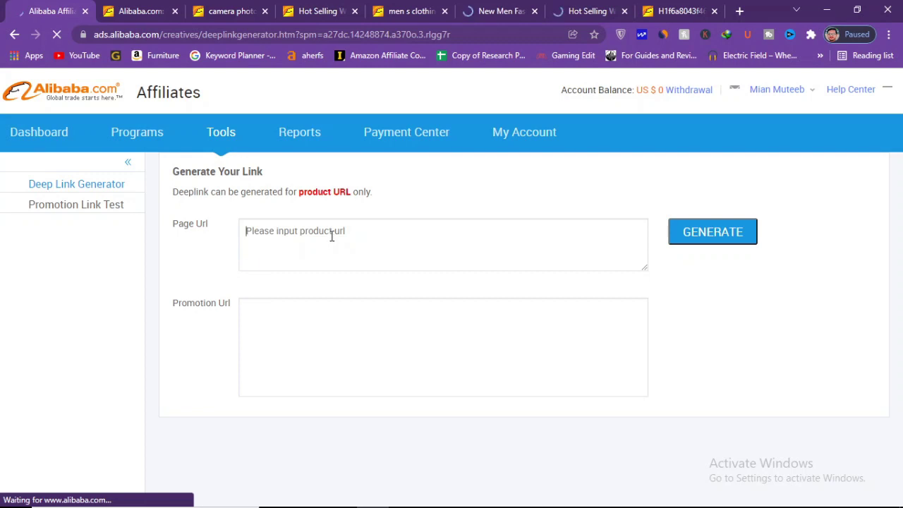
{"action": "key", "text": "ctrl+v"}
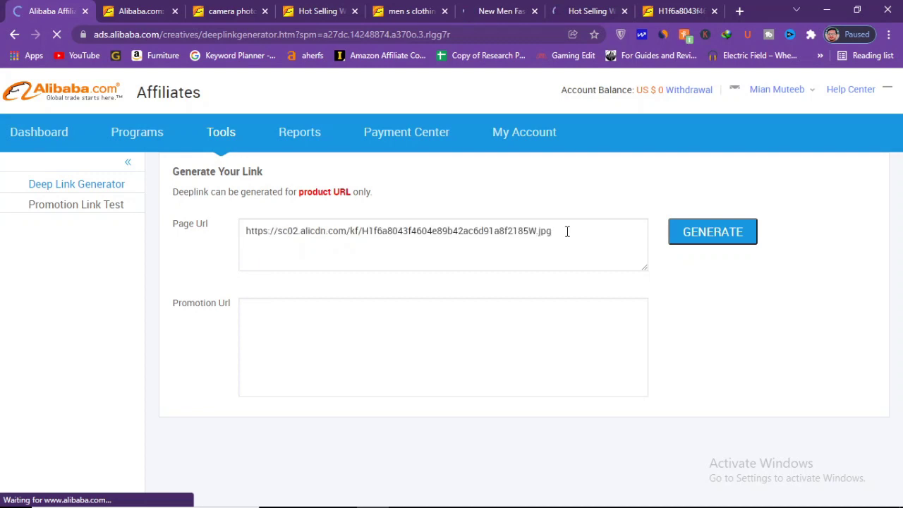
{"action": "left_click", "coordinate": [754, 242]}
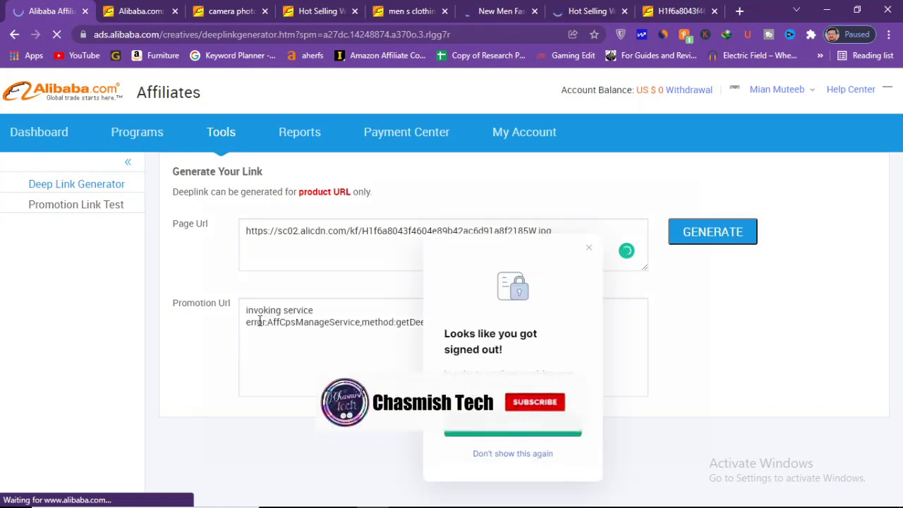
- Dismiss the signed-out popup with the option not to show it again, and return to the shoe image tab
{"action": "left_click_drag", "start_coordinate": [308, 322], "coordinate": [314, 321]}
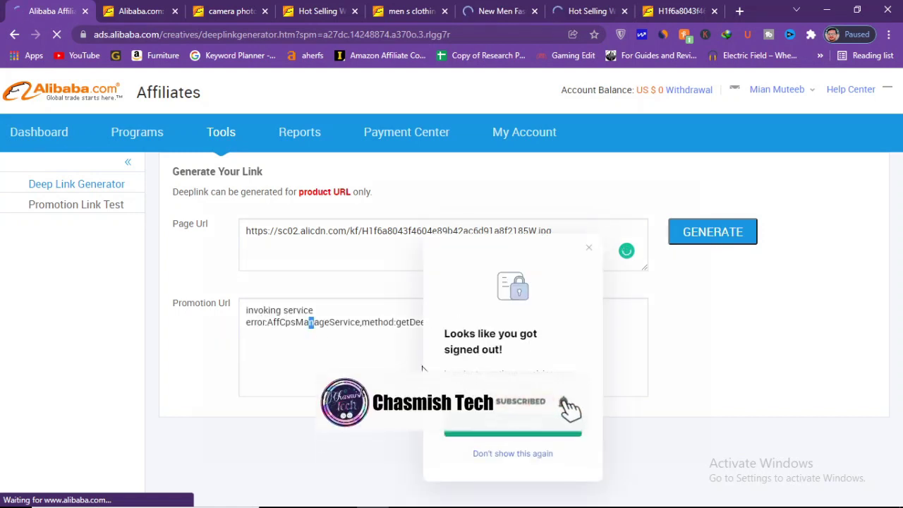
{"action": "left_click", "coordinate": [497, 457]}
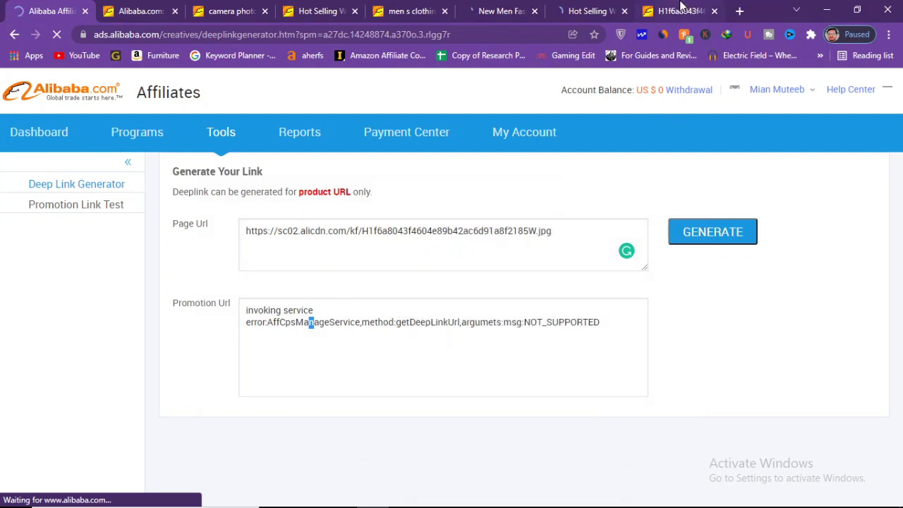
{"action": "left_click", "coordinate": [681, 11]}
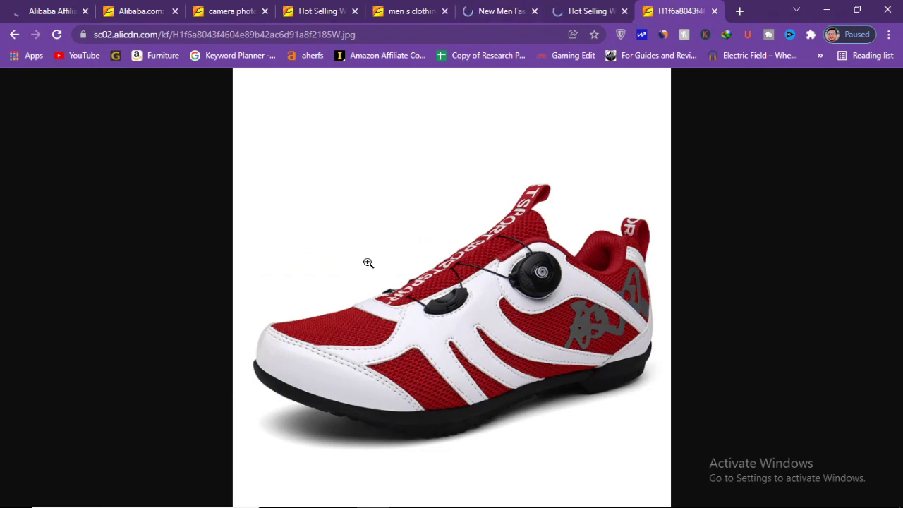
- Switch to the Hot Products feed spreadsheet in Excel and close it without saving the changes
{"action": "mouse_move", "coordinate": [494, 507]}
{"action": "left_click", "coordinate": [630, 495]}
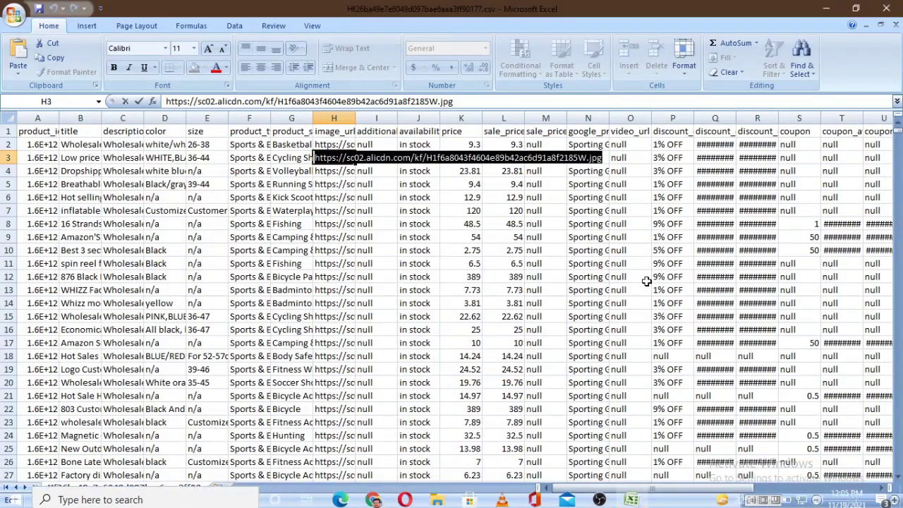
{"action": "left_click", "coordinate": [340, 185]}
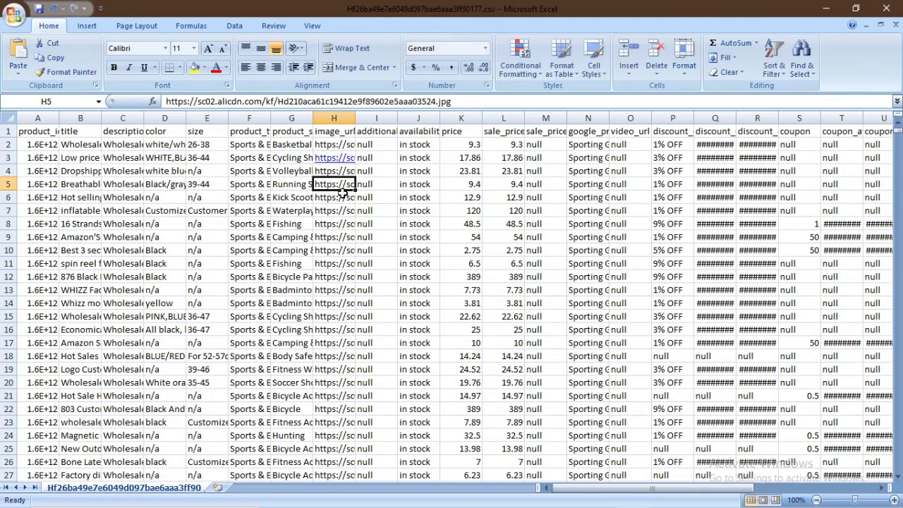
{"action": "left_click", "coordinate": [886, 9]}
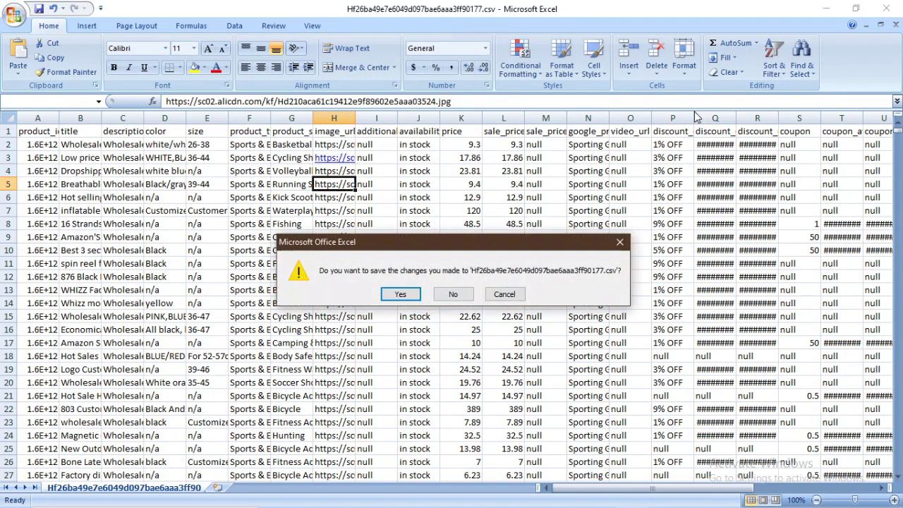
{"action": "left_click", "coordinate": [453, 294]}
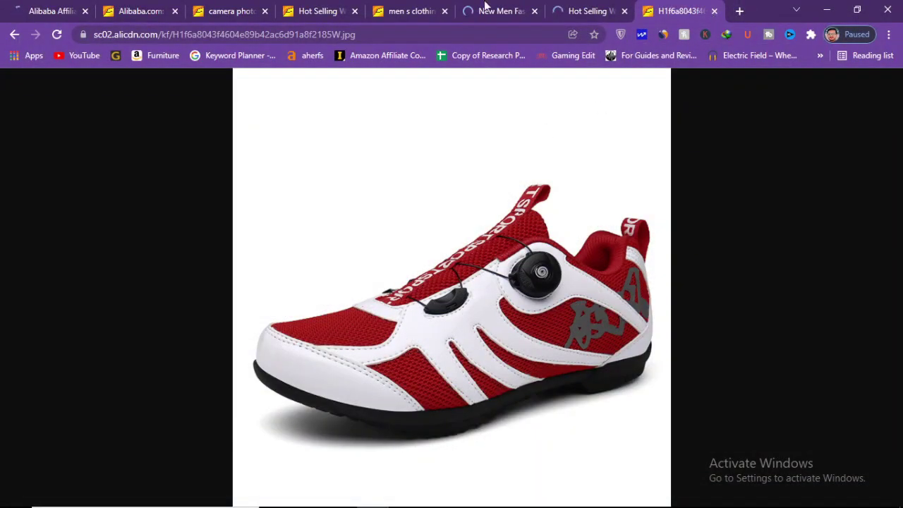
- Return to the Deep Link Generator page in the browser and minimize the browser window to show the desktop
{"action": "left_click", "coordinate": [312, 6]}
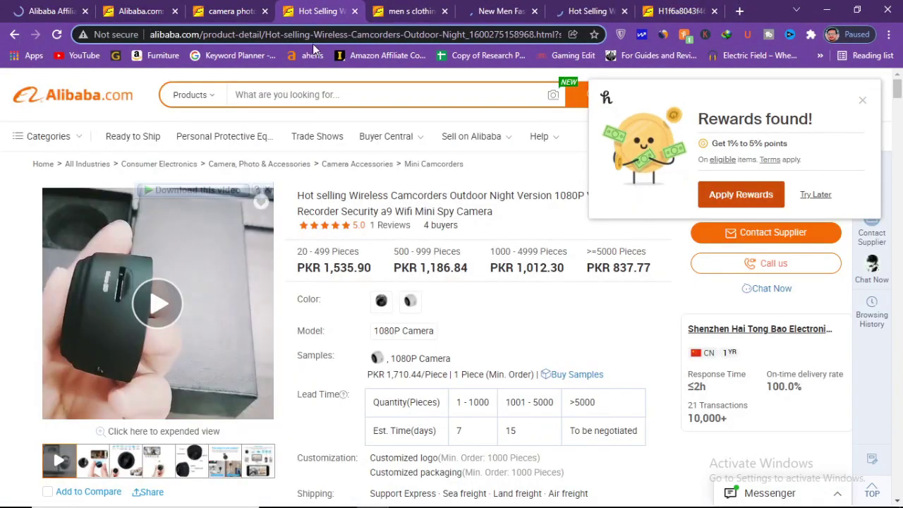
{"action": "left_click", "coordinate": [255, 6]}
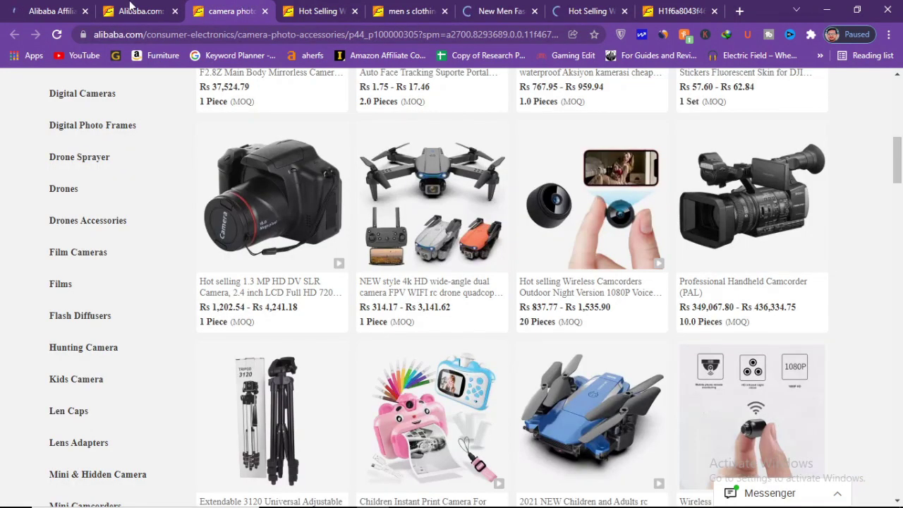
{"action": "left_click", "coordinate": [124, 7]}
{"action": "left_click", "coordinate": [41, 6]}
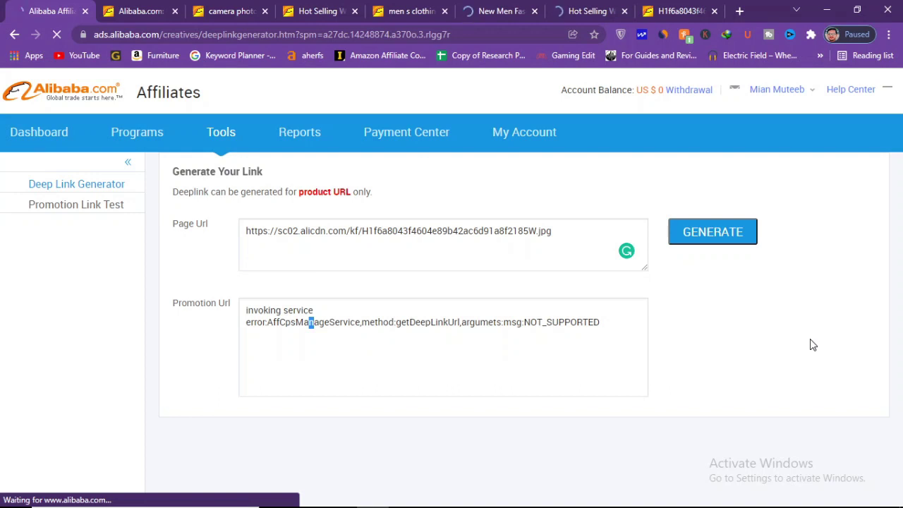
{"action": "left_click", "coordinate": [827, 11]}
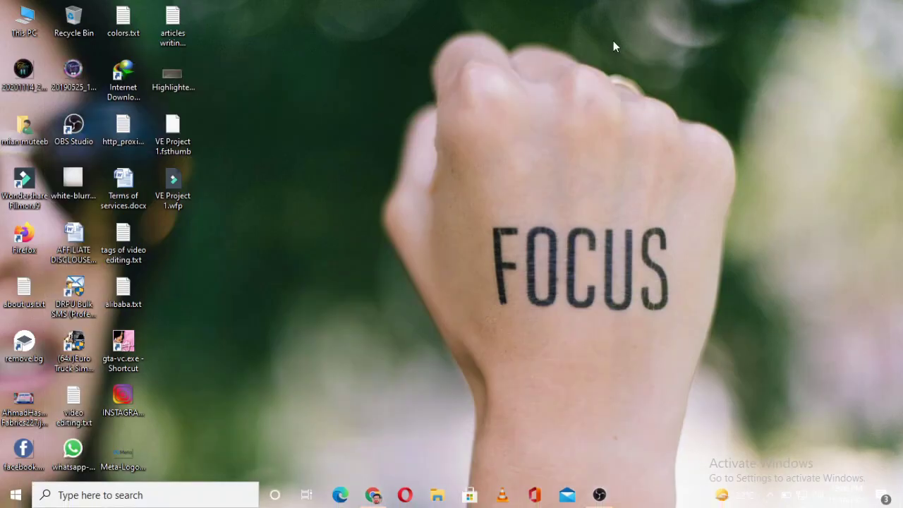